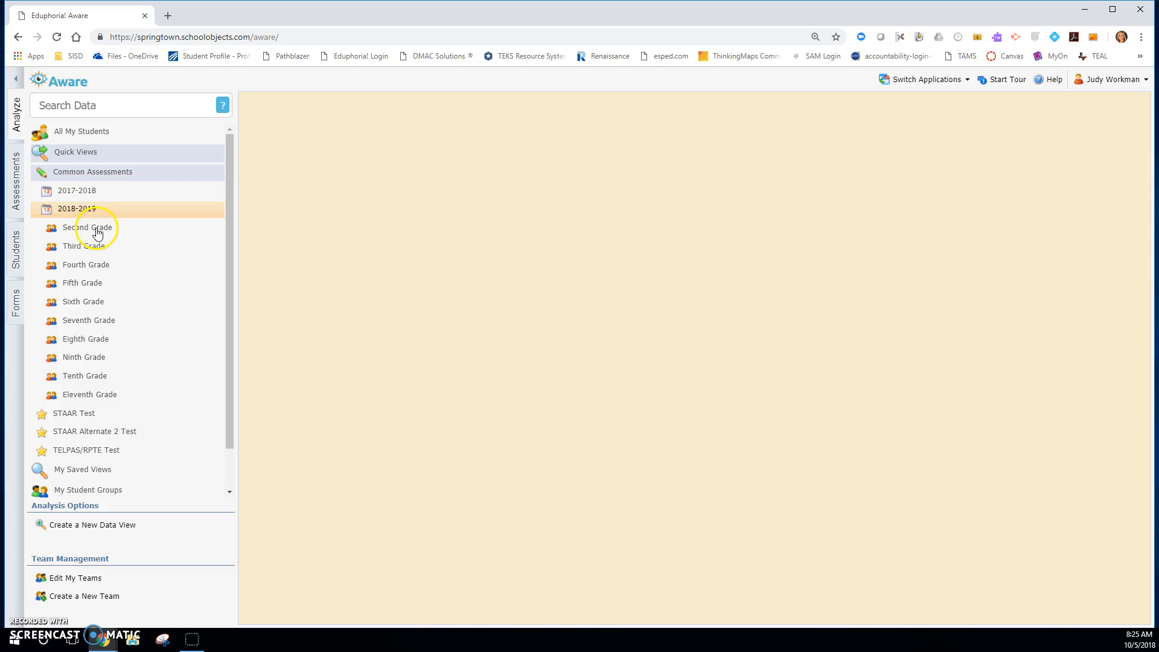
Open the 2018-2019 Third Grade Math results for Grade 3 Math Unit 1: Foundations of Numbers.
{"action": "left_click", "coordinate": [92, 246]}
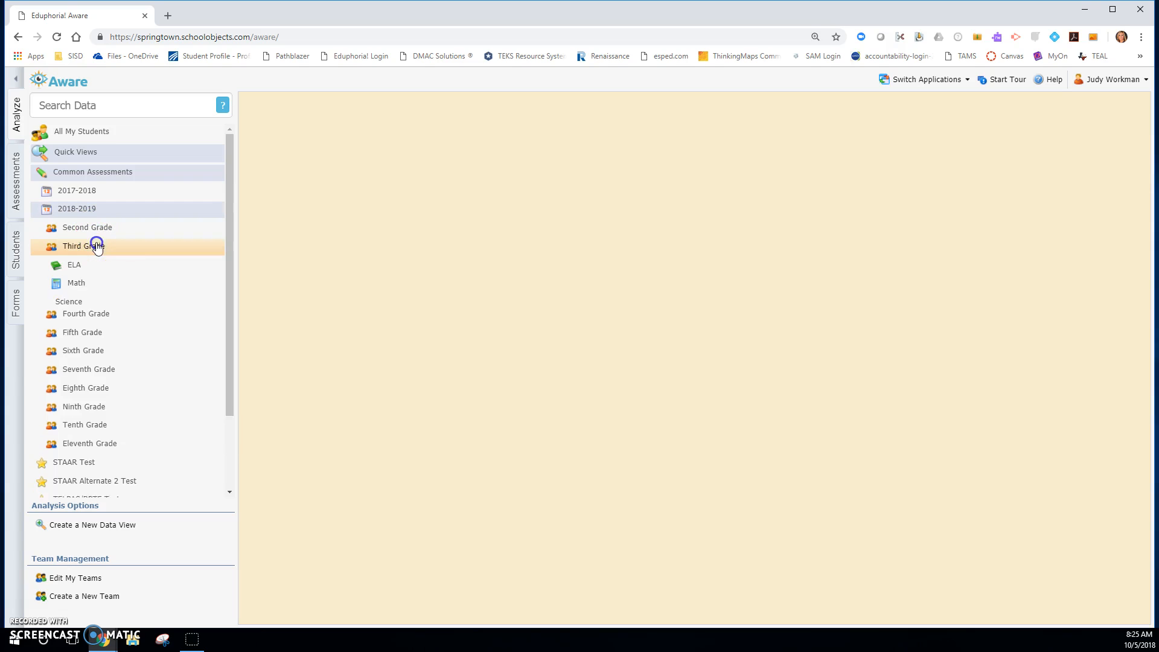
{"action": "left_click", "coordinate": [74, 283]}
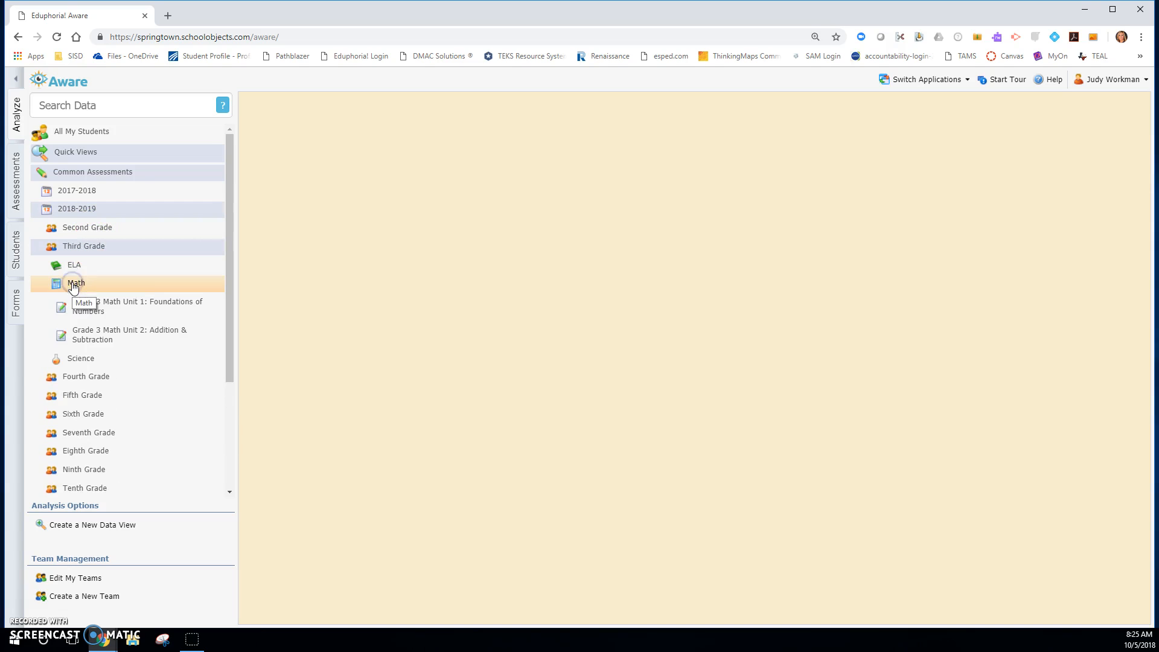
{"action": "left_click", "coordinate": [140, 310]}
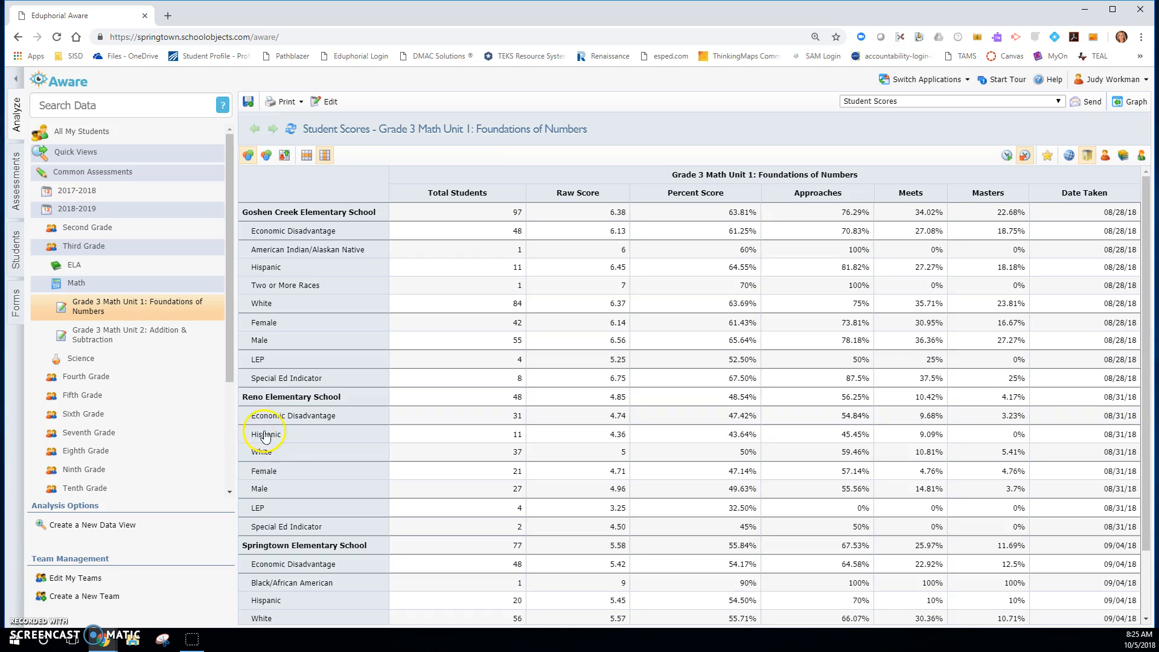
Drill down from the campus summary to the individual student scores of Springtown Elementary School.
{"action": "scroll", "coordinate": [281, 431], "scroll_direction": "down", "scroll_amount": 1}
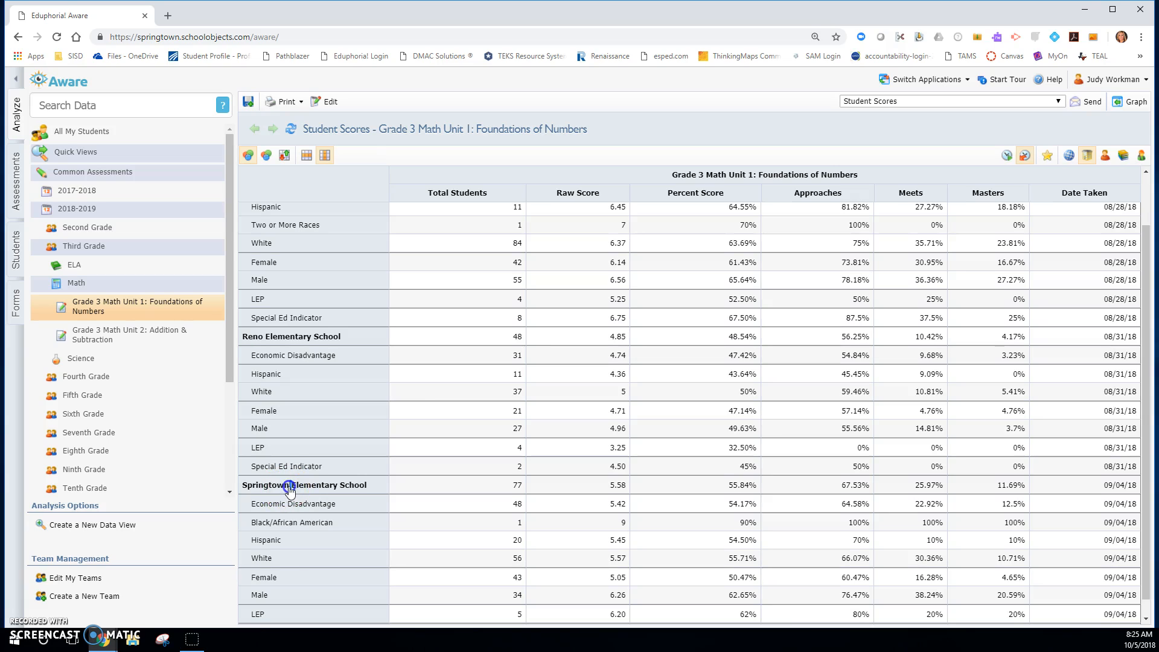
{"action": "left_click", "coordinate": [290, 487]}
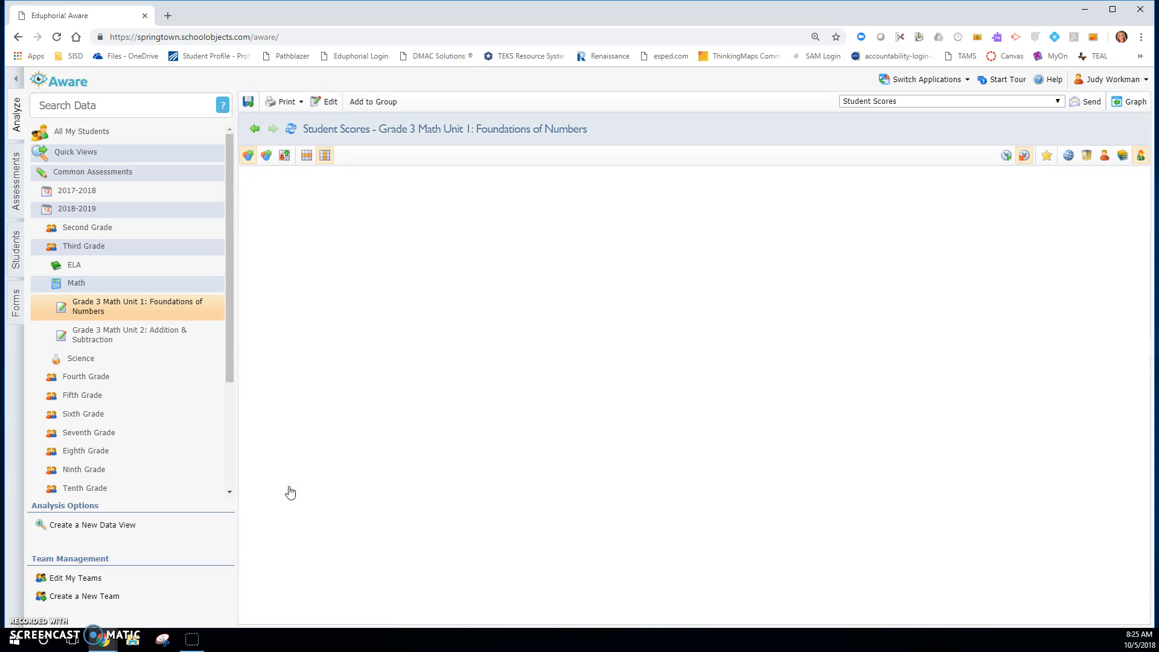
{"action": "left_click", "coordinate": [92, 570]}
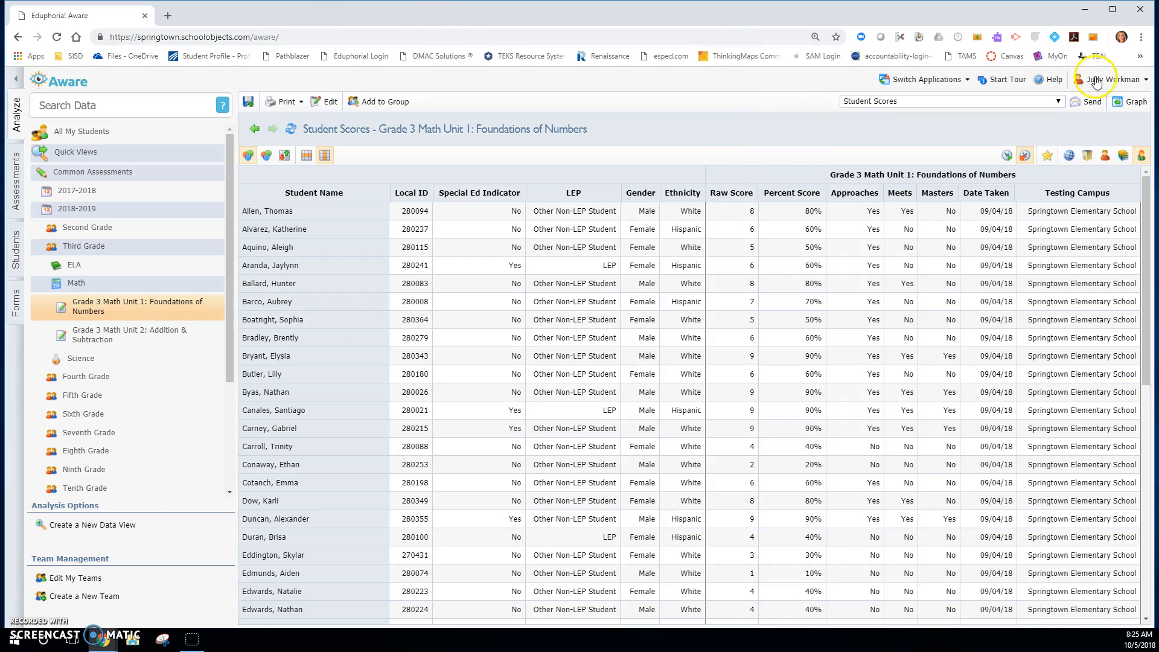
Examine the Springtown Elementary scores by campus, teacher and course, and return to the individual student list.
{"action": "left_click", "coordinate": [1091, 158]}
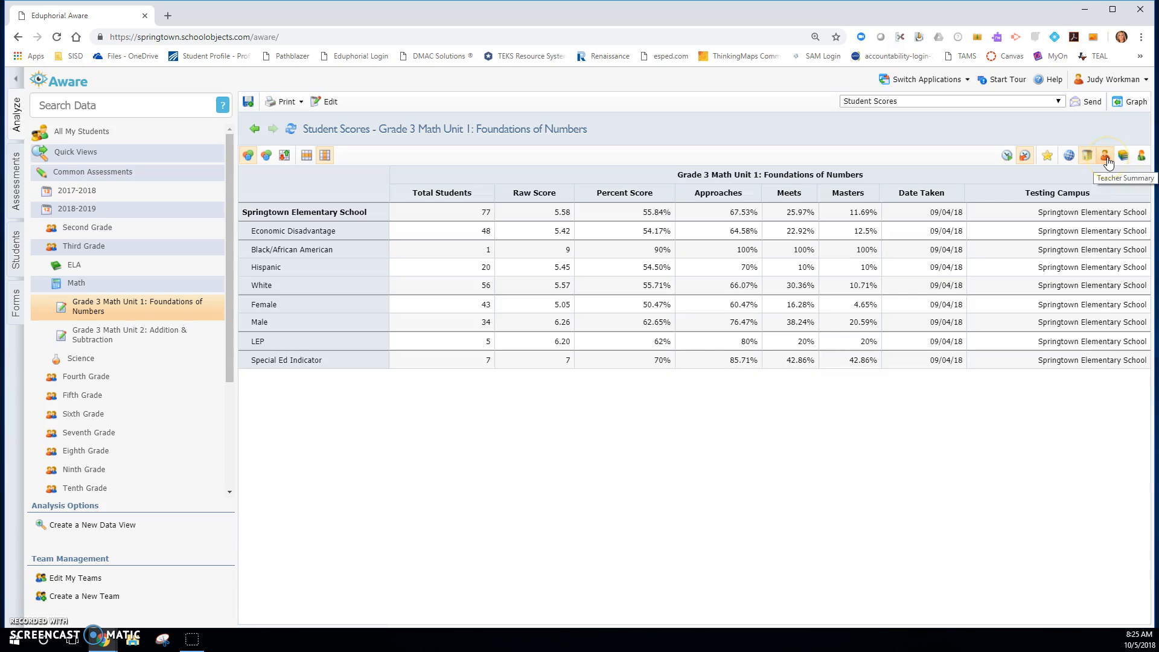
{"action": "left_click", "coordinate": [1106, 157]}
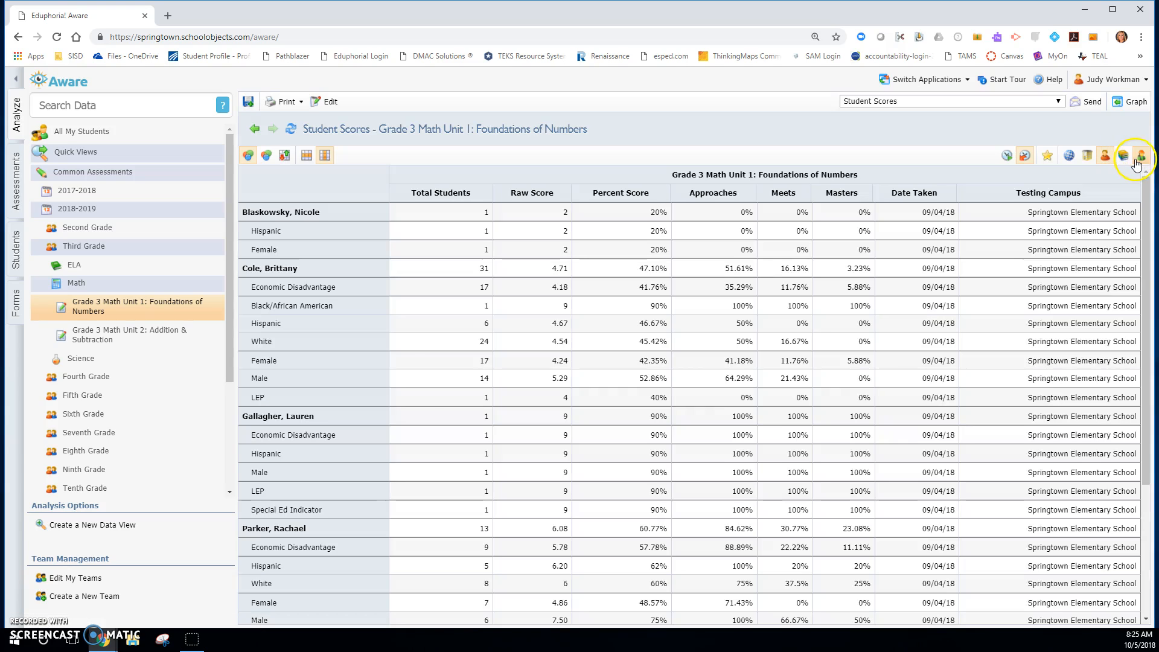
{"action": "left_click", "coordinate": [1125, 158]}
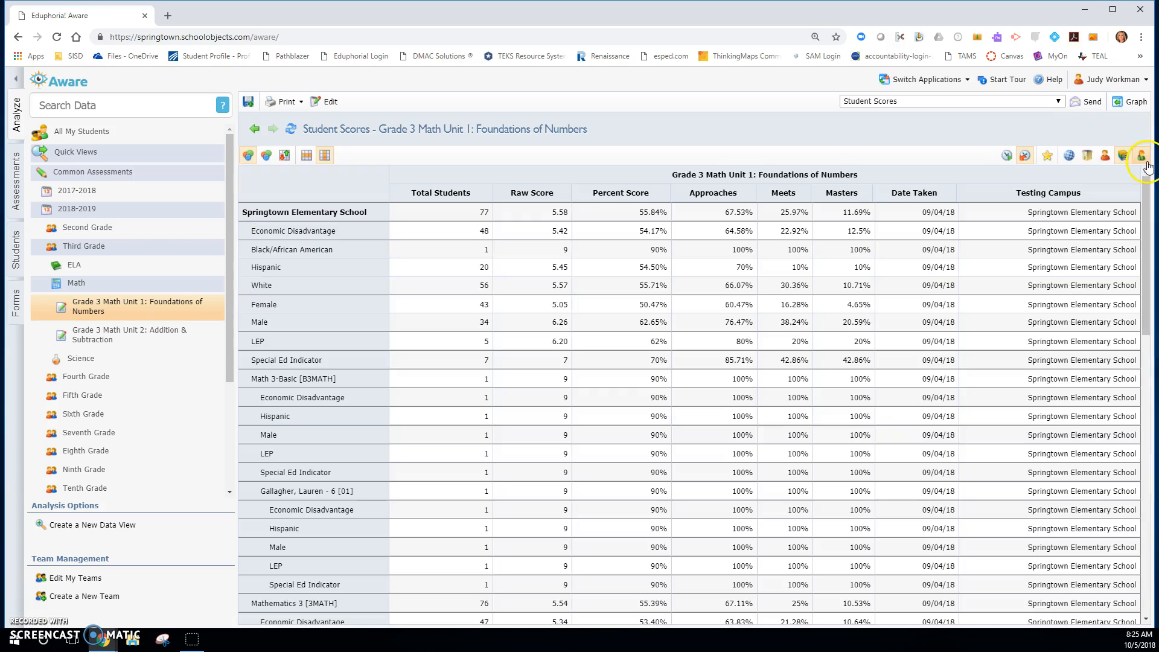
{"action": "left_click", "coordinate": [1145, 161]}
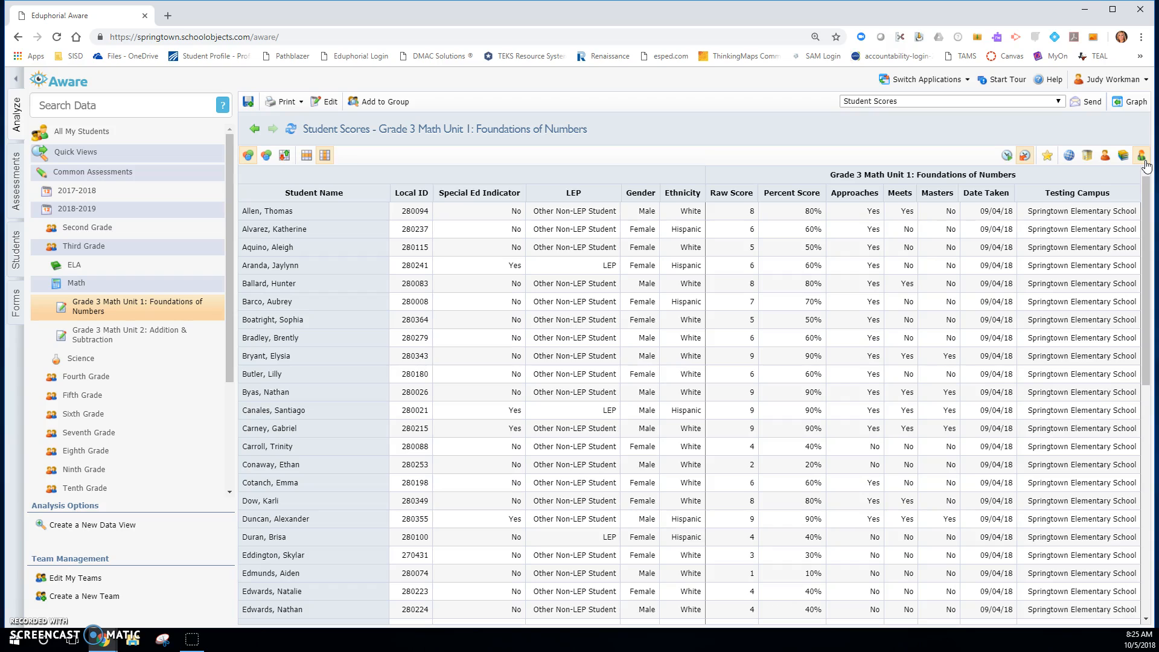
{"action": "left_click", "coordinate": [1048, 159]}
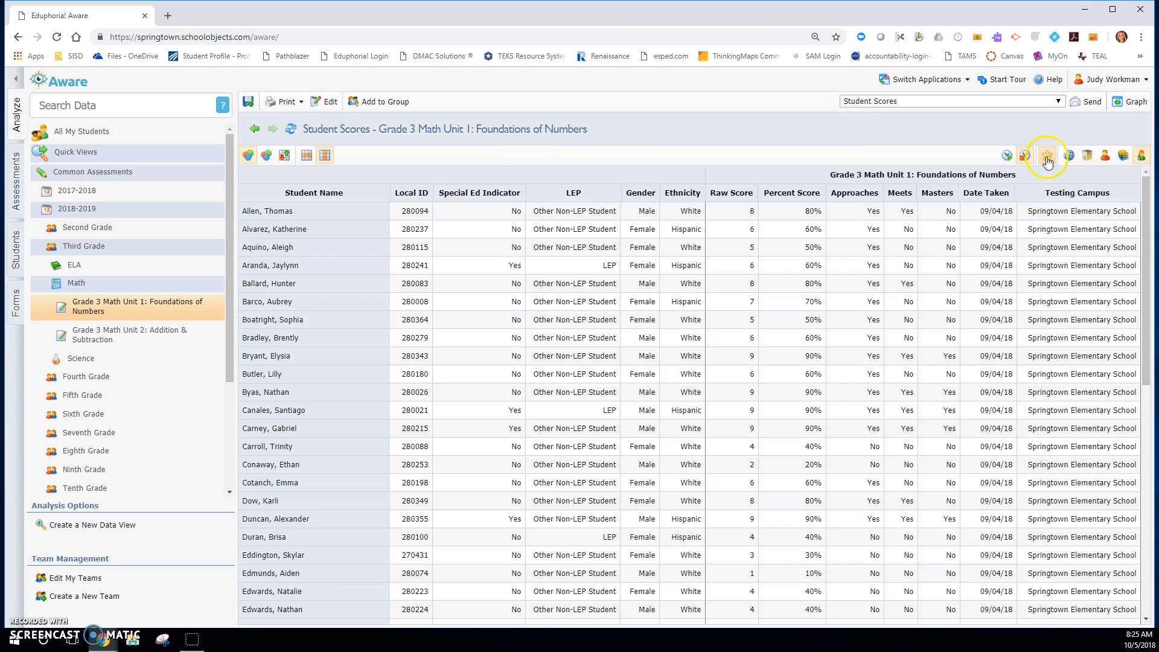
{"action": "left_click", "coordinate": [1087, 159]}
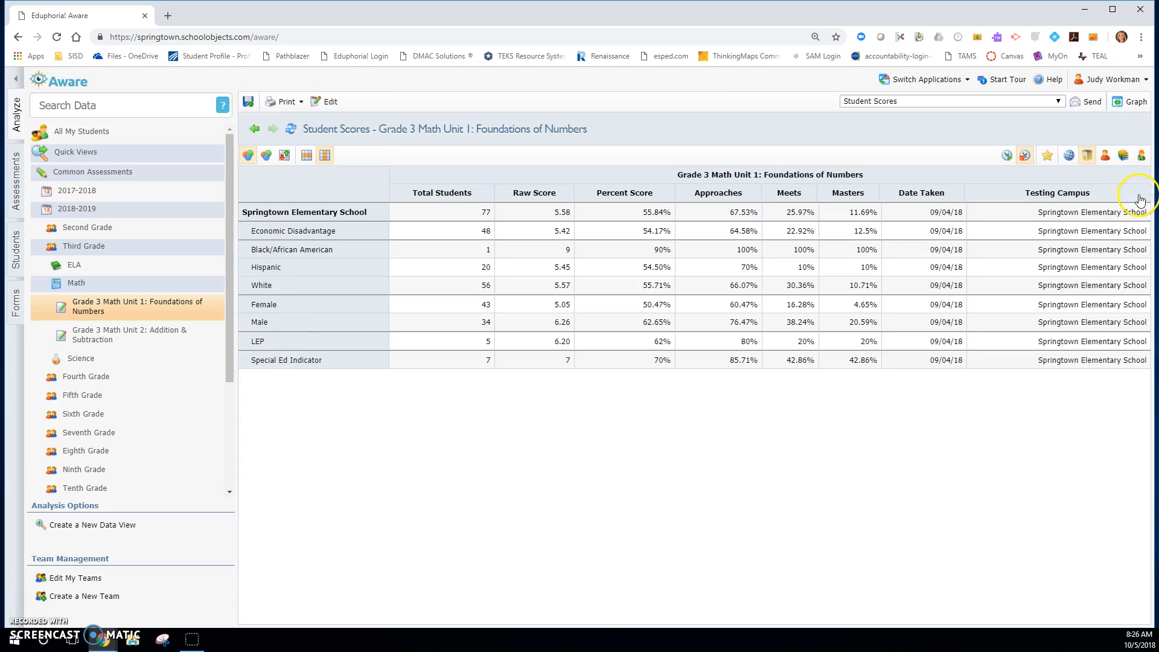
{"action": "left_click", "coordinate": [1142, 159]}
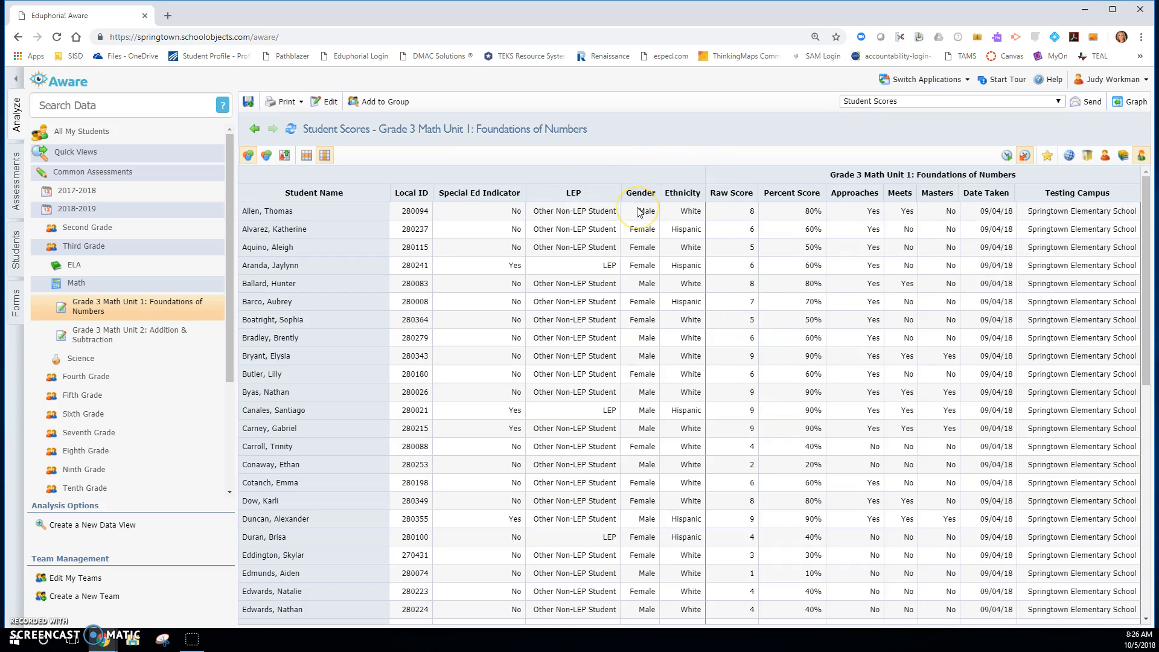
Edit the data view to remove the Raw Score, Testing Campus, Date Taken, Approaches, Meets and Masters columns, keeping only Percent Score.
{"action": "left_click", "coordinate": [318, 103]}
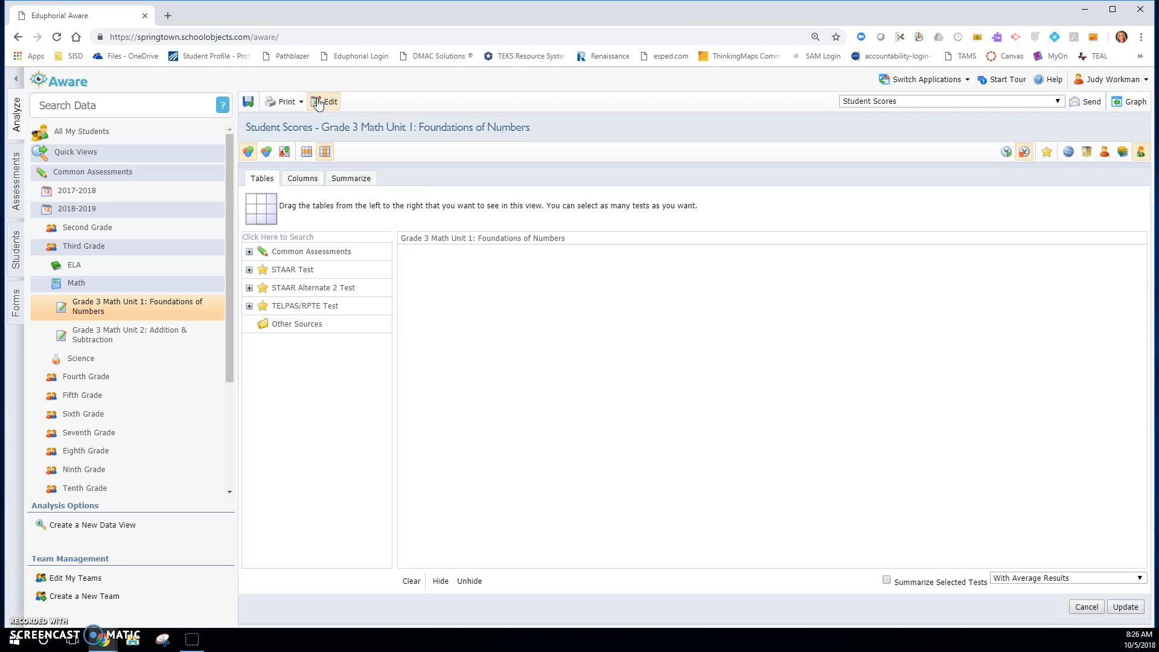
{"action": "left_click", "coordinate": [300, 178]}
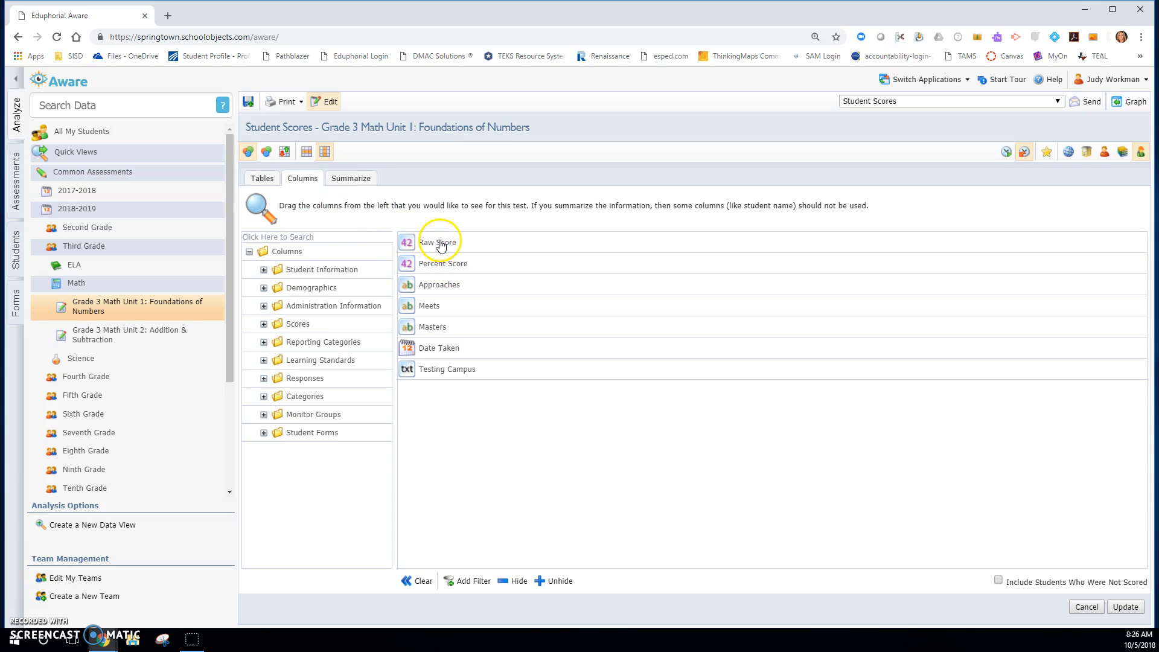
{"action": "left_click_drag", "start_coordinate": [433, 244], "coordinate": [268, 286]}
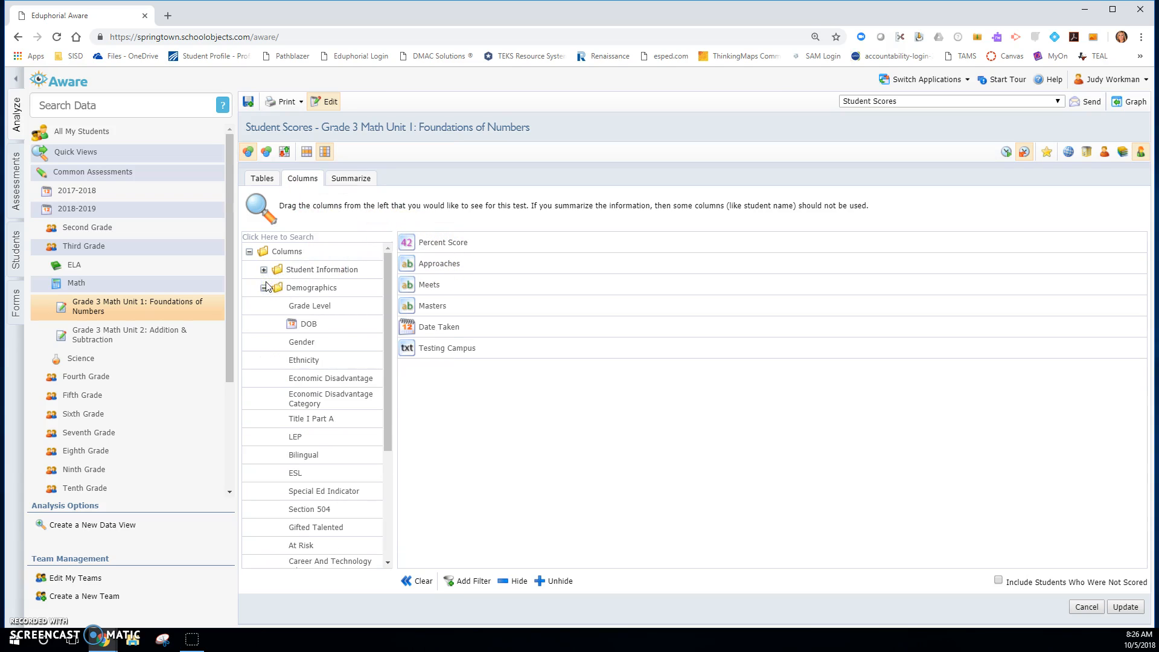
{"action": "left_click_drag", "start_coordinate": [445, 349], "coordinate": [310, 353]}
{"action": "left_click_drag", "start_coordinate": [427, 327], "coordinate": [304, 357]}
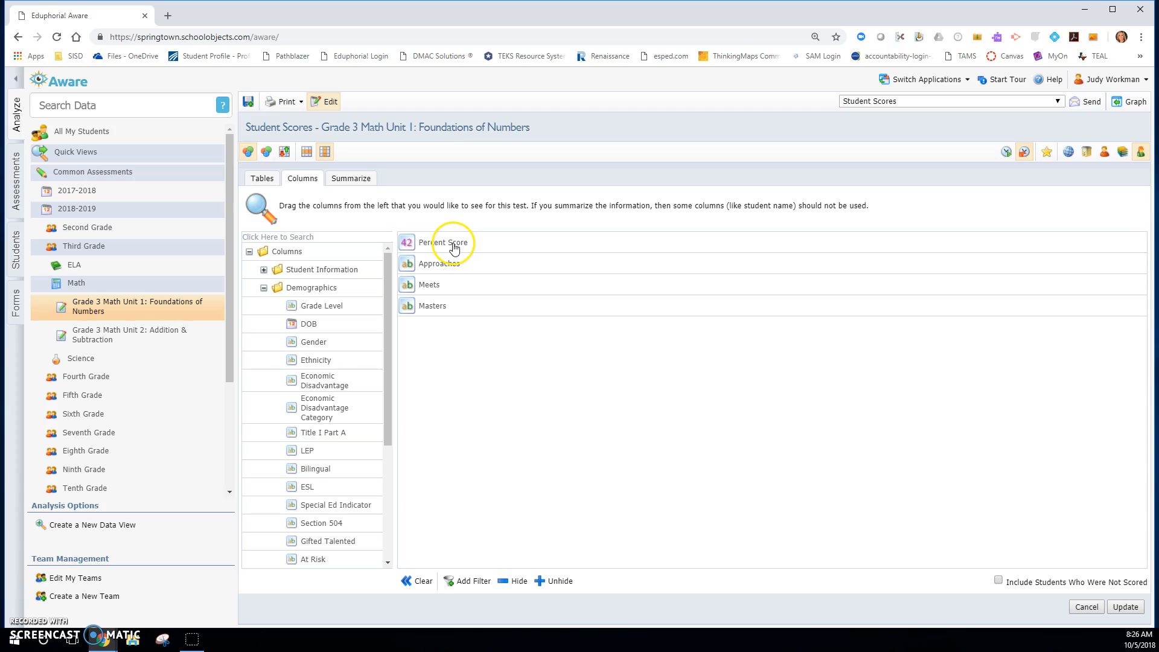
{"action": "left_click_drag", "start_coordinate": [457, 267], "coordinate": [336, 288]}
{"action": "left_click_drag", "start_coordinate": [444, 264], "coordinate": [324, 305]}
{"action": "left_click_drag", "start_coordinate": [408, 265], "coordinate": [291, 306]}
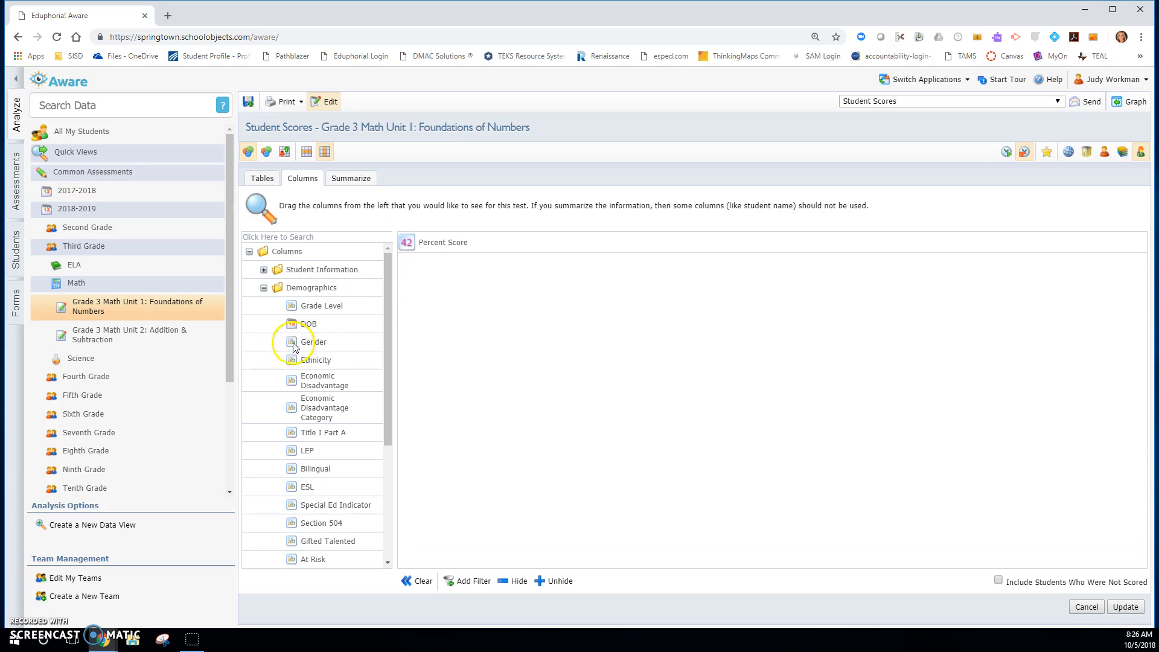
Remove Ethnicity, Gender, LEP, Economic Disadvantage and Special Ed Indicator from the summary fields and update the view.
{"action": "left_click", "coordinate": [343, 179]}
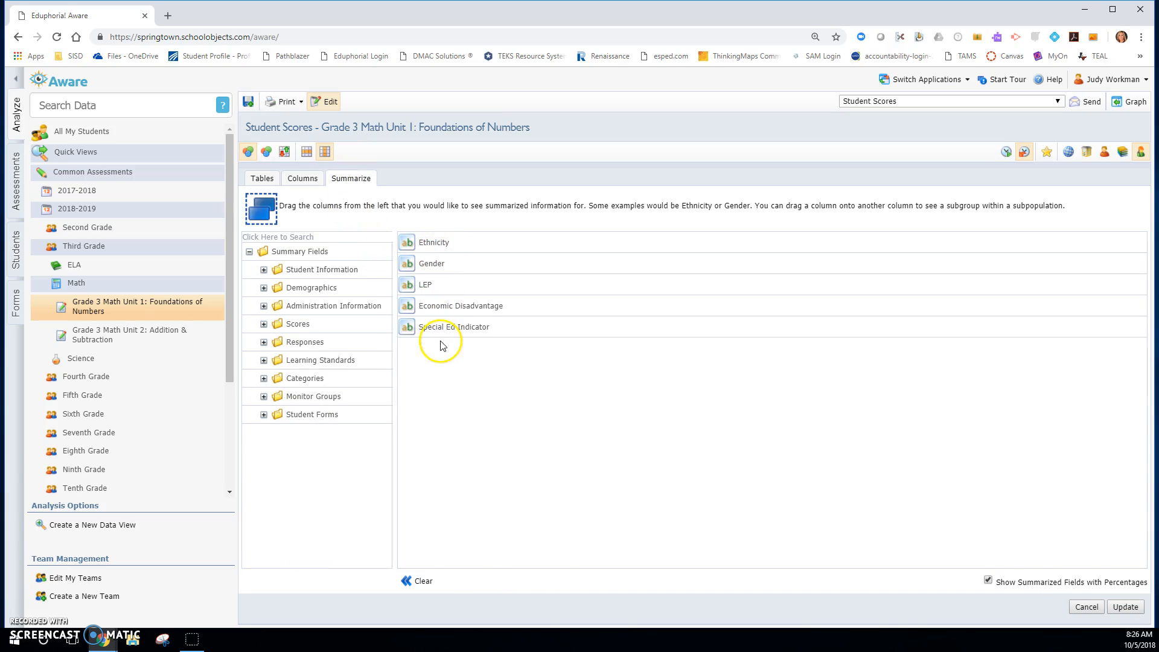
{"action": "left_click_drag", "start_coordinate": [422, 242], "coordinate": [275, 270]}
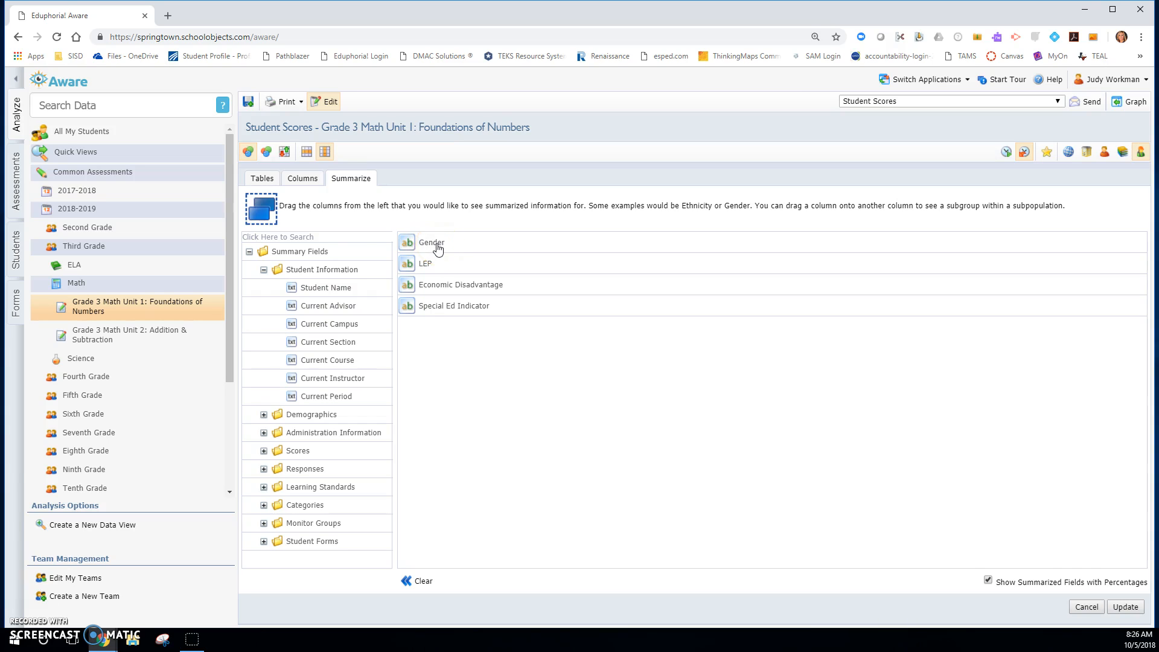
{"action": "left_click_drag", "start_coordinate": [273, 282], "coordinate": [275, 284]}
{"action": "left_click_drag", "start_coordinate": [417, 242], "coordinate": [268, 315]}
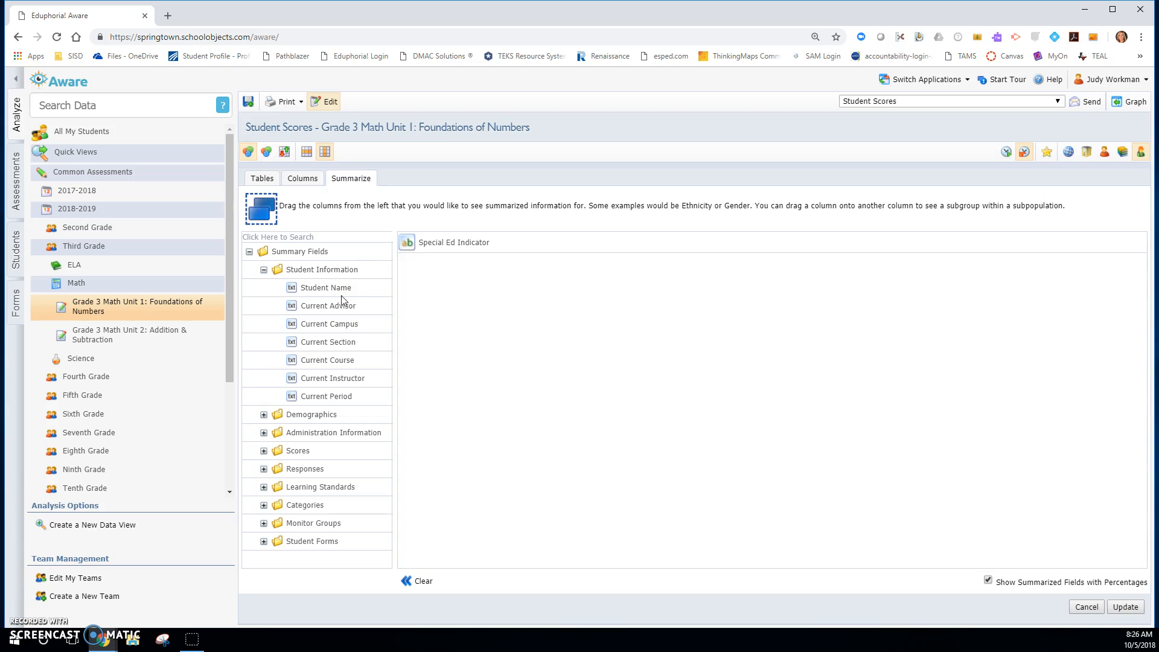
{"action": "left_click_drag", "start_coordinate": [413, 247], "coordinate": [281, 283]}
{"action": "left_click", "coordinate": [1126, 607]}
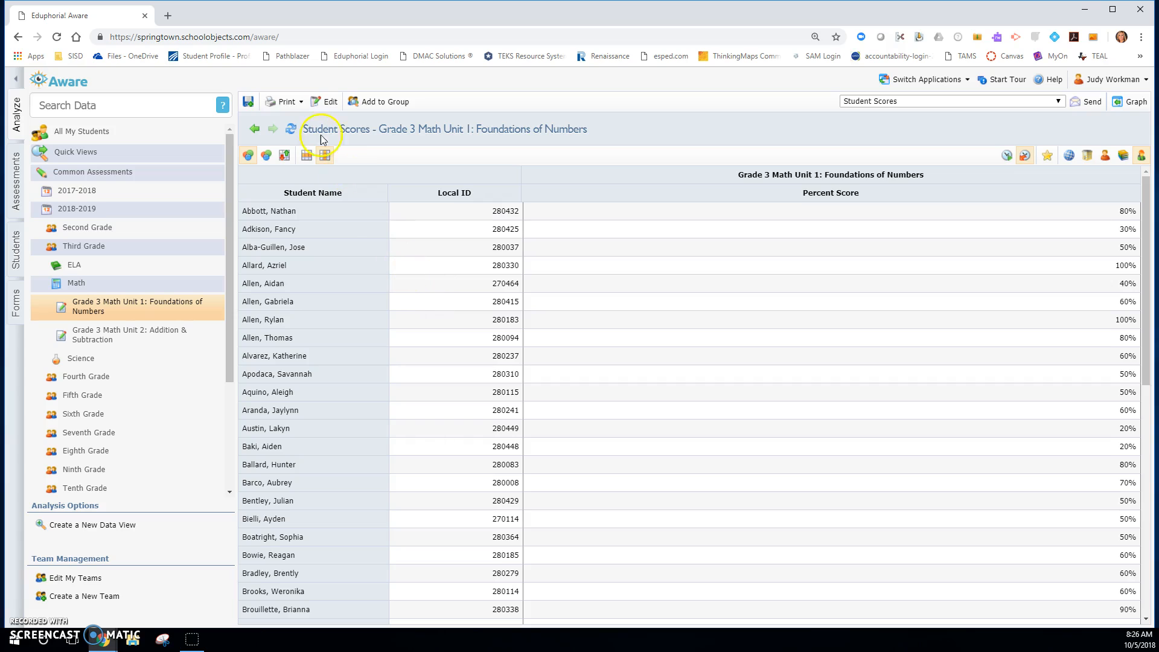
Export the percent-score student list to Excel and open the downloaded workbook.
{"action": "left_click", "coordinate": [300, 103]}
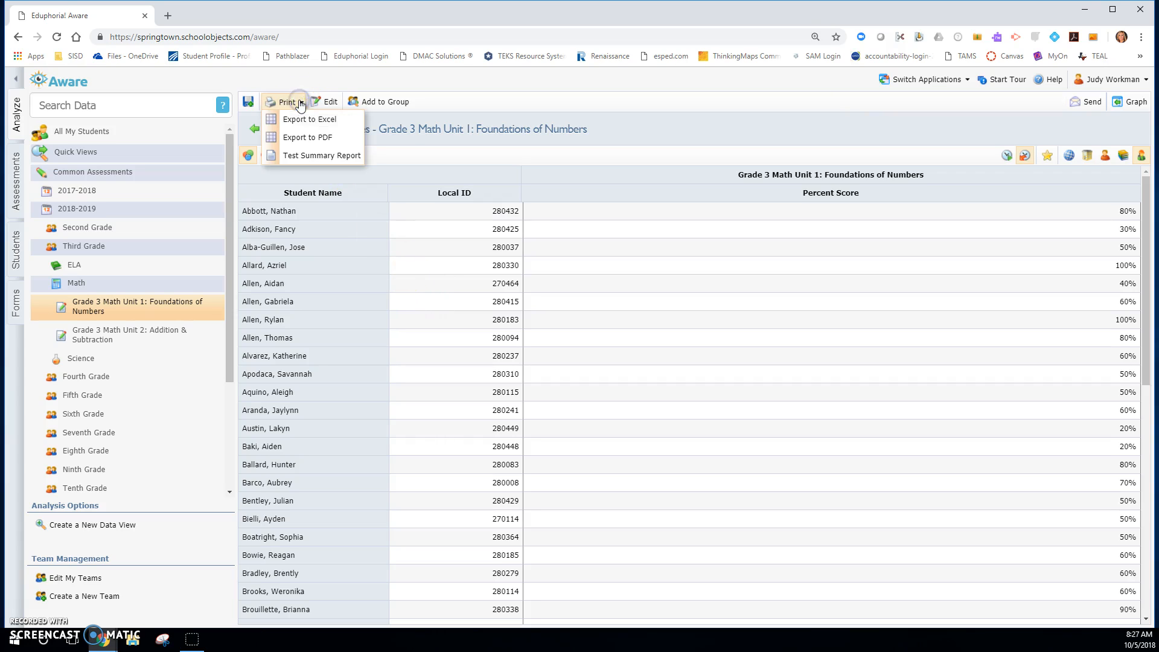
{"action": "left_click", "coordinate": [307, 120]}
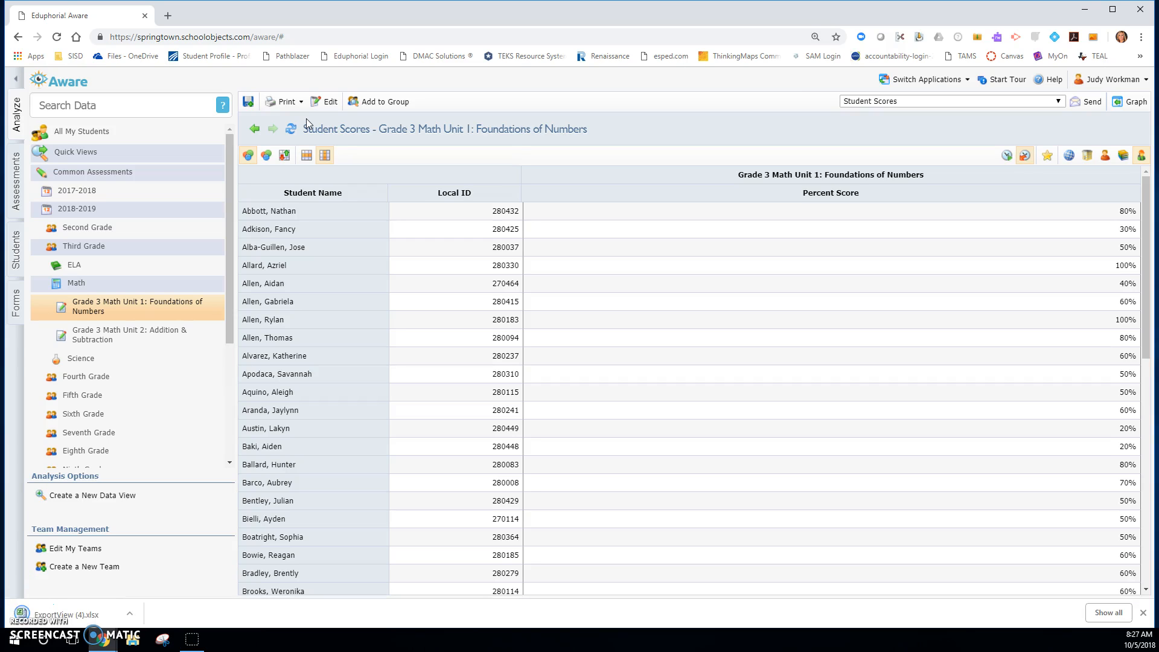
{"action": "left_click", "coordinate": [90, 617]}
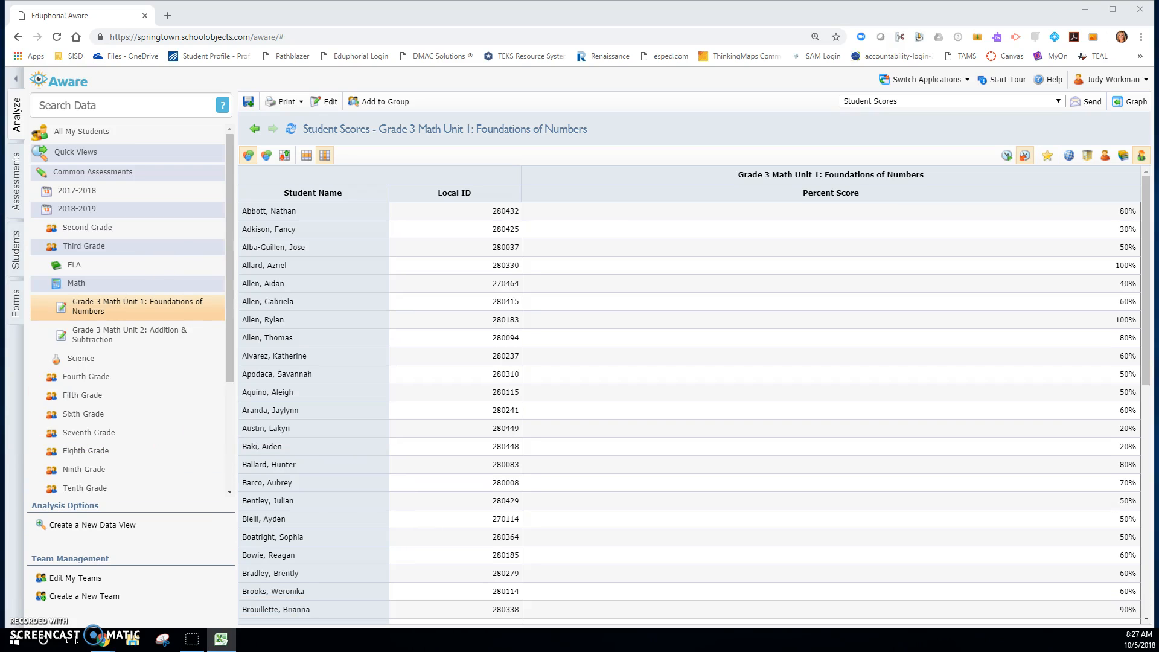
Maximize the exported workbook in Excel, enable editing, and minimize it to return to Aware.
{"action": "left_click_drag", "start_coordinate": [611, 147], "coordinate": [550, 55]}
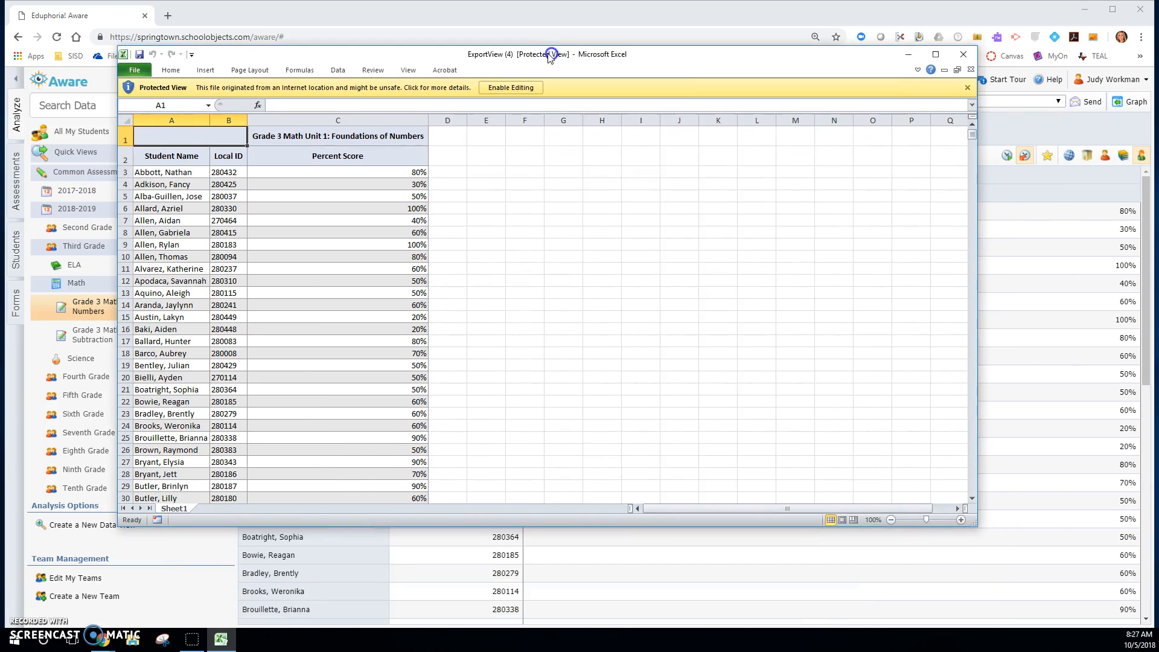
{"action": "left_click", "coordinate": [937, 54]}
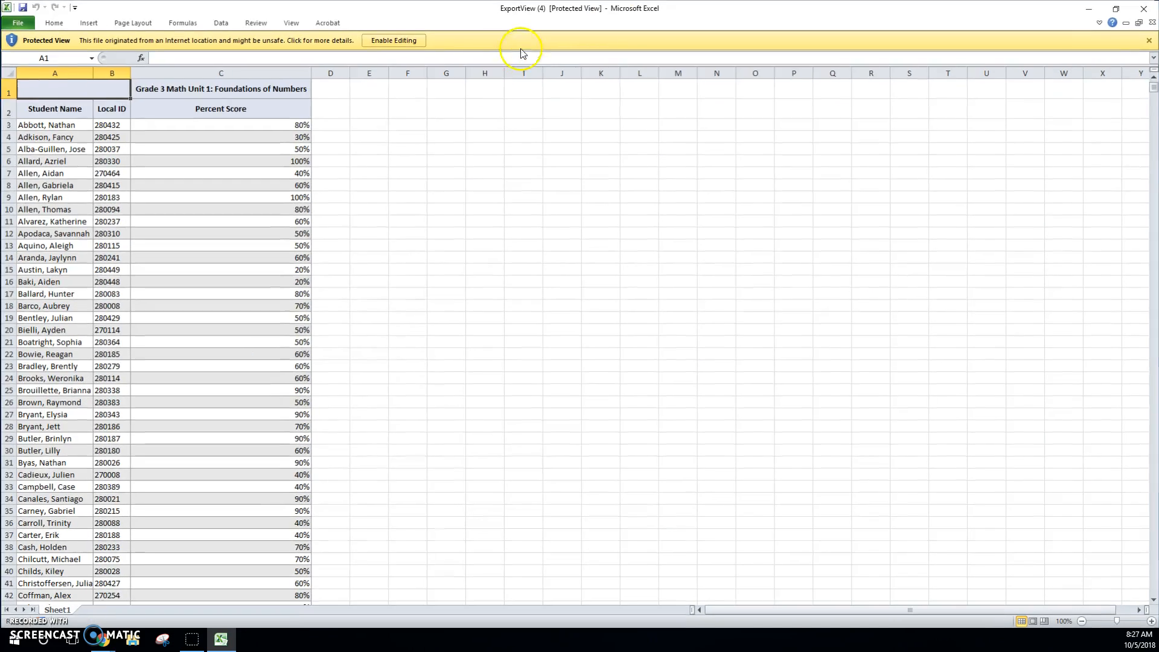
{"action": "left_click", "coordinate": [405, 41]}
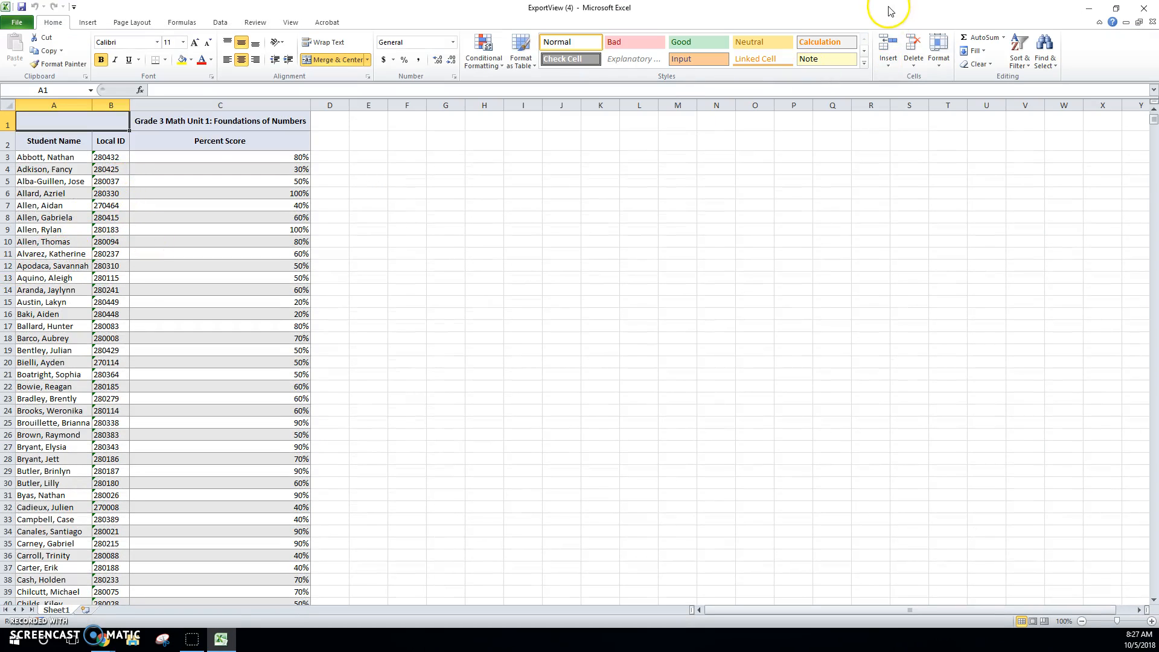
{"action": "left_click", "coordinate": [1089, 8]}
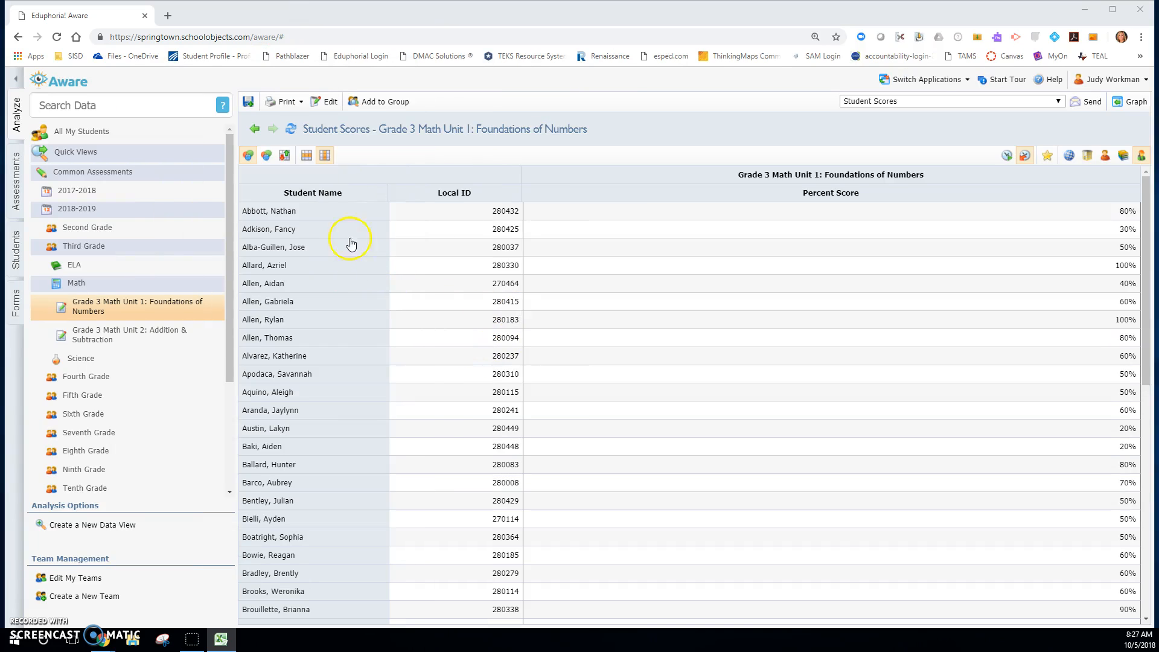
Show the Student Scores at district and campus level, and return to the full Springtown Elementary School student list.
{"action": "left_click", "coordinate": [974, 103]}
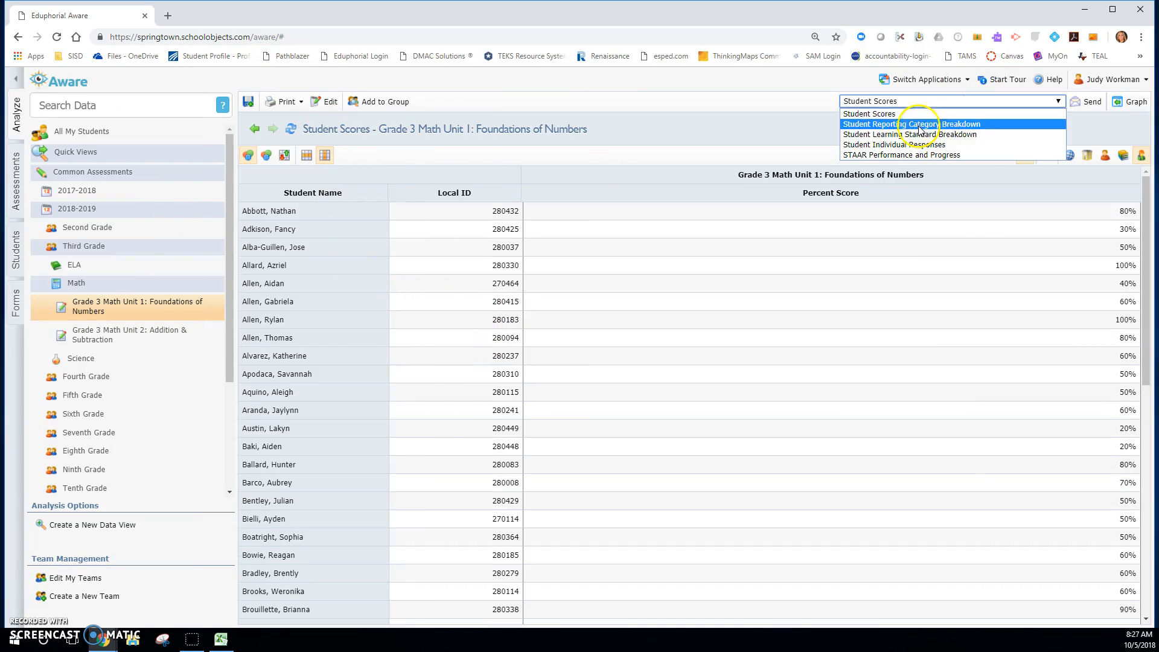
{"action": "left_click", "coordinate": [893, 115]}
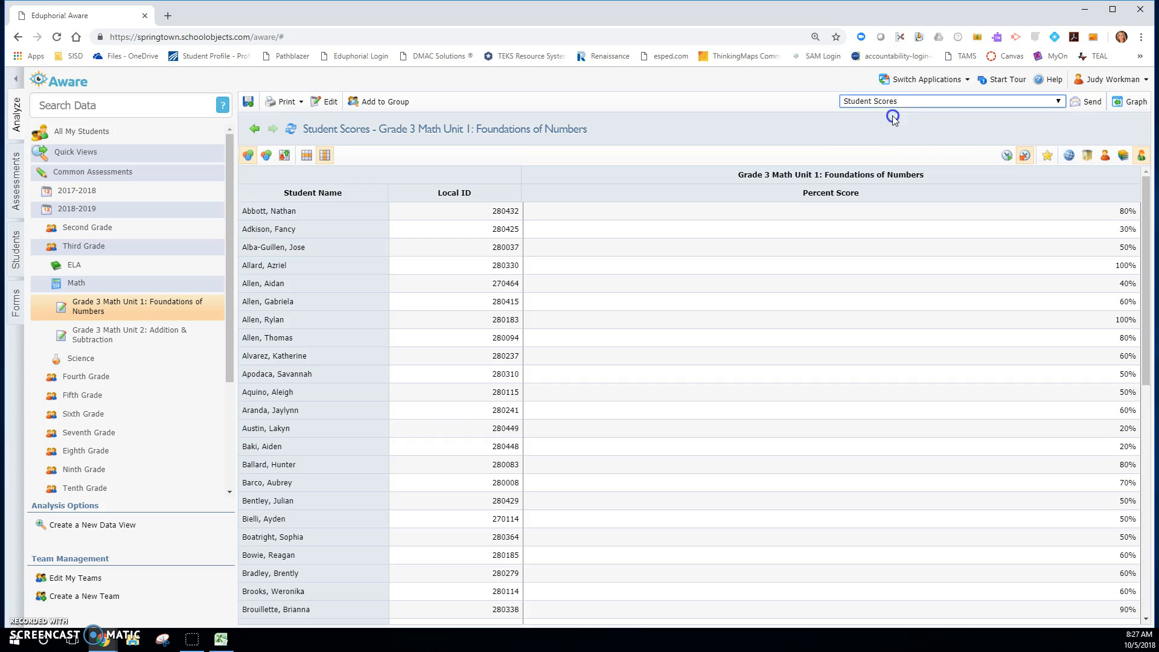
{"action": "left_click", "coordinate": [1070, 157]}
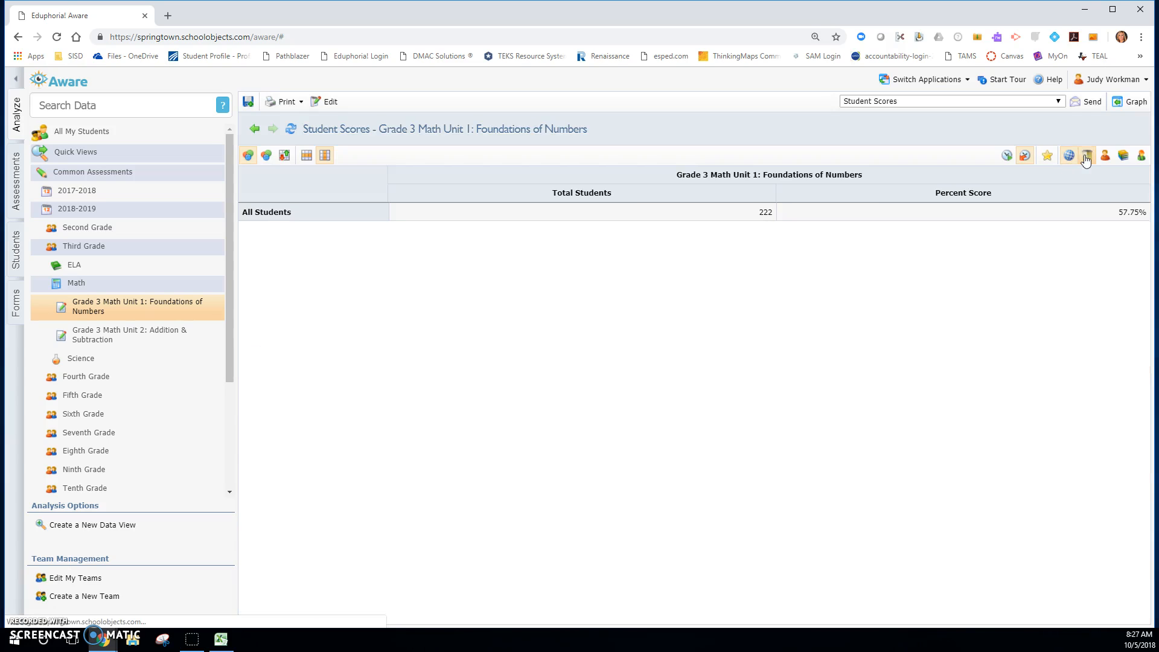
{"action": "left_click", "coordinate": [1086, 158]}
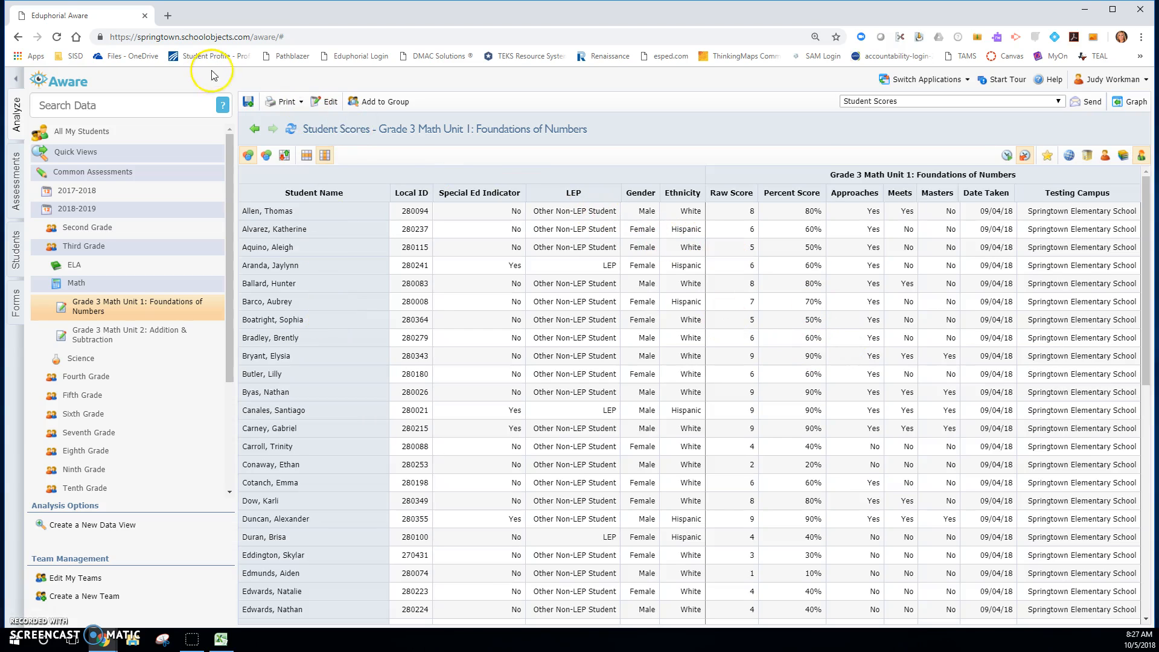
Export the full Springtown Elementary School student score list to Excel.
{"action": "left_click", "coordinate": [302, 102]}
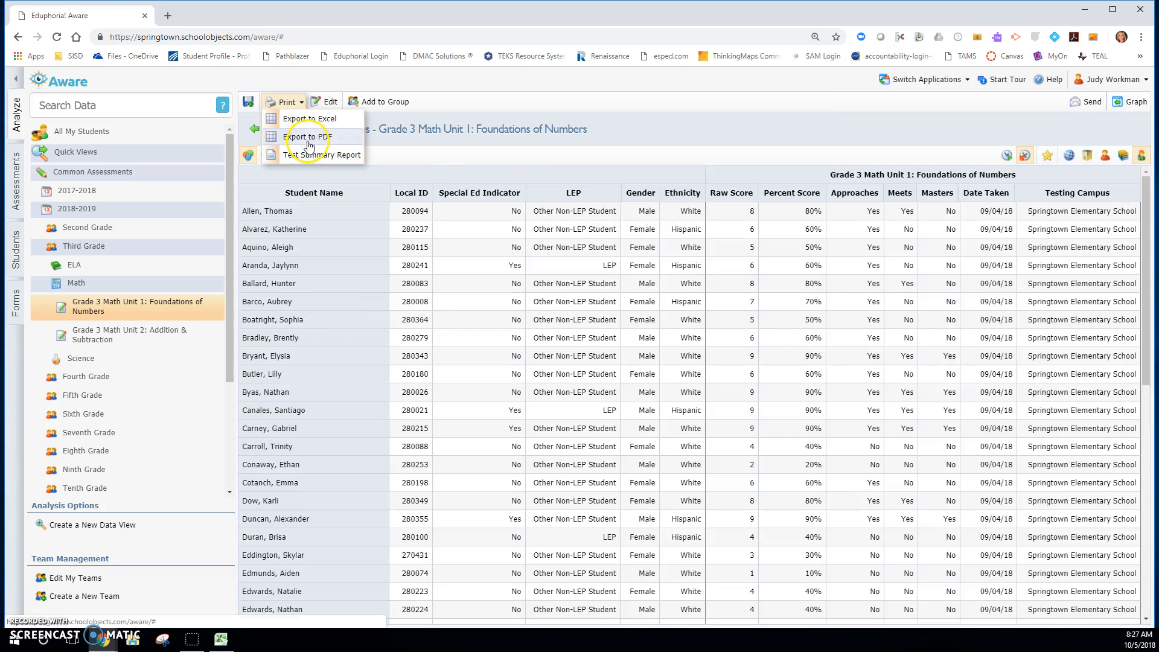
{"action": "left_click", "coordinate": [308, 120]}
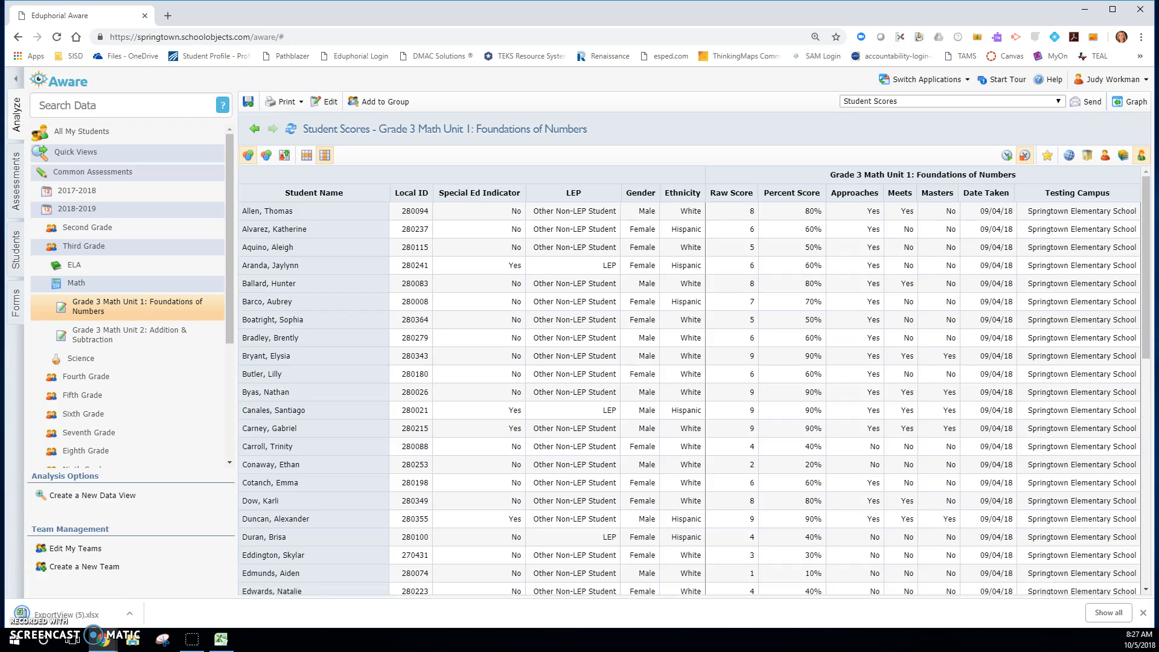
Open the downloaded ExportView (5) workbook in Excel and enable editing.
{"action": "left_click", "coordinate": [95, 616]}
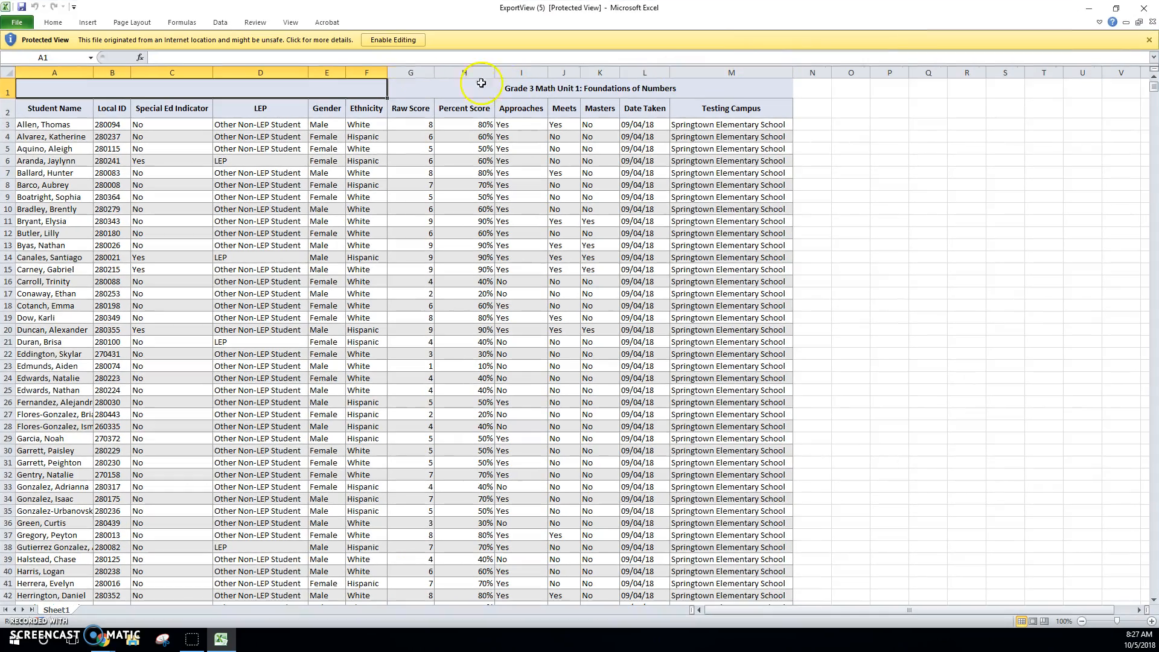
{"action": "left_click", "coordinate": [393, 53]}
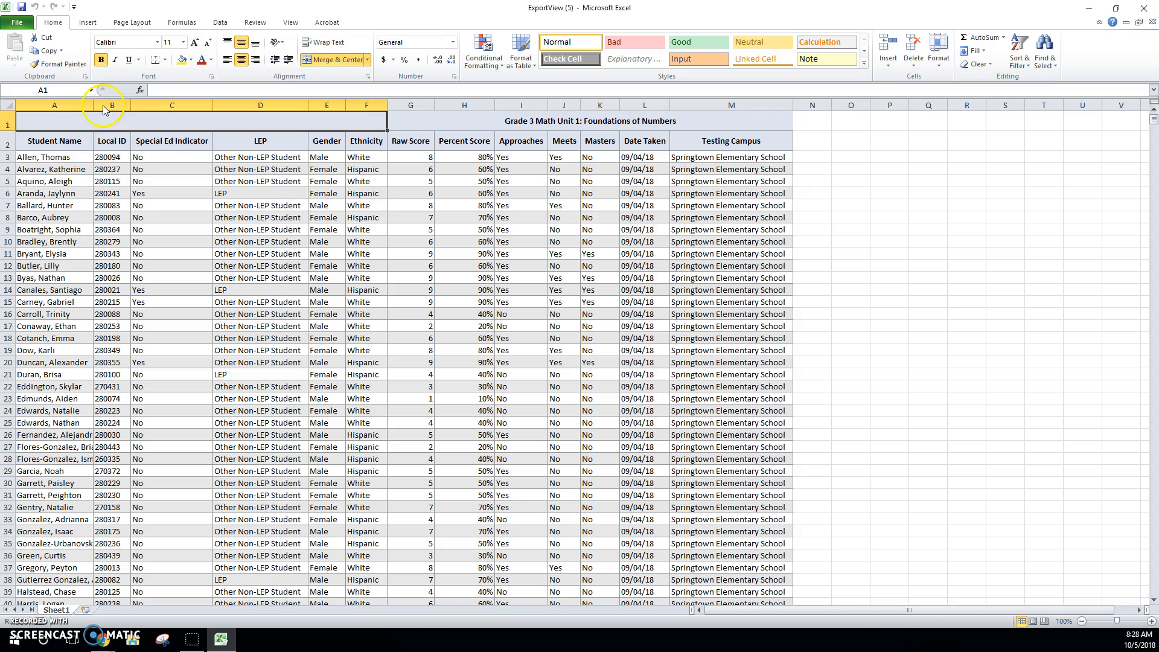
Delete columns B through G, from Local ID to Raw Score, in the exported workbook, and return to Aware.
{"action": "left_click", "coordinate": [104, 108]}
{"action": "left_click_drag", "start_coordinate": [112, 106], "coordinate": [411, 114]}
{"action": "right_click", "coordinate": [355, 162]}
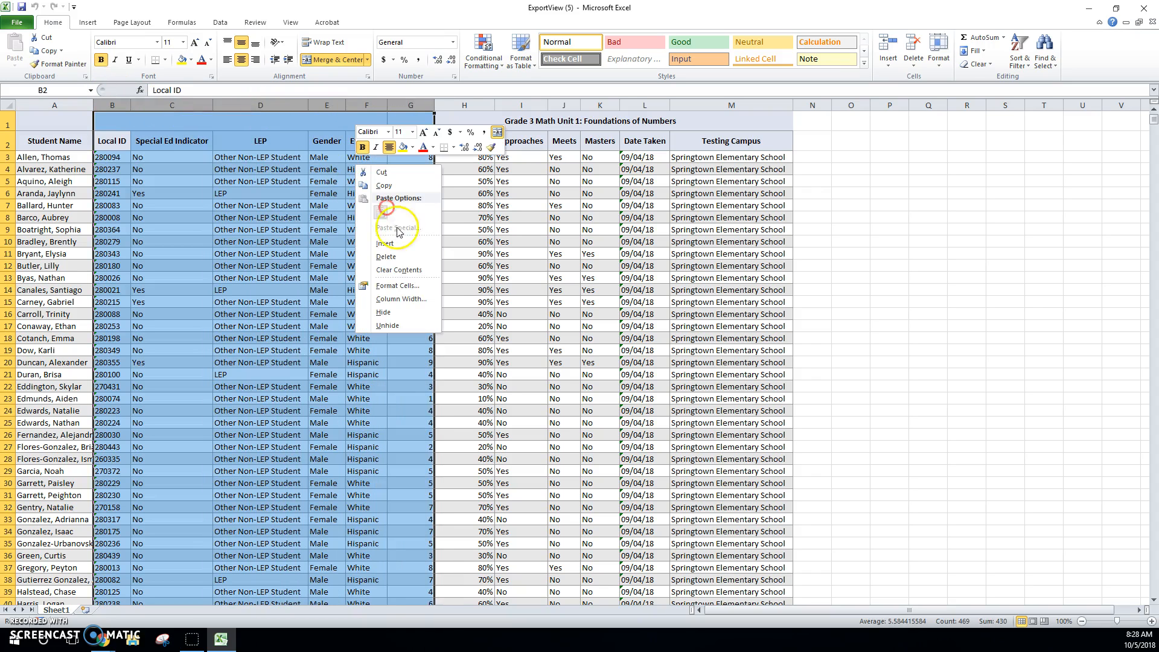
{"action": "left_click", "coordinate": [393, 261]}
{"action": "left_click_drag", "start_coordinate": [629, 9], "coordinate": [0, 78]}
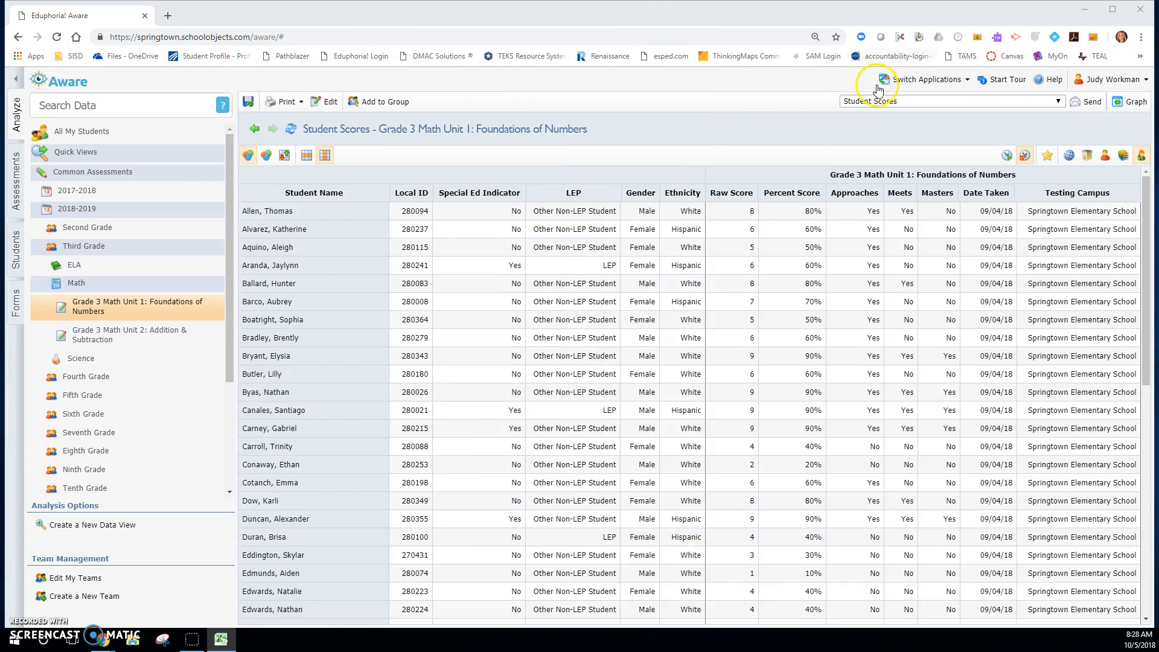
Switch the data view to Student Learning Standard Breakdown and show the student list for Springtown Elementary School.
{"action": "left_click", "coordinate": [1059, 102]}
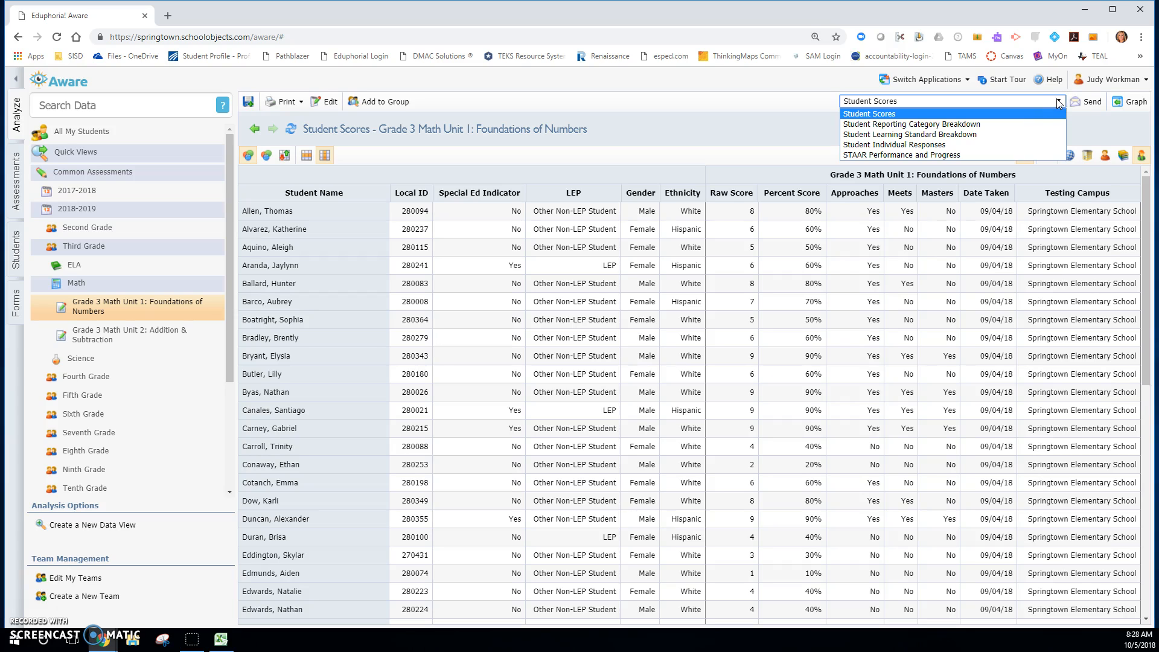
{"action": "left_click", "coordinate": [1015, 134]}
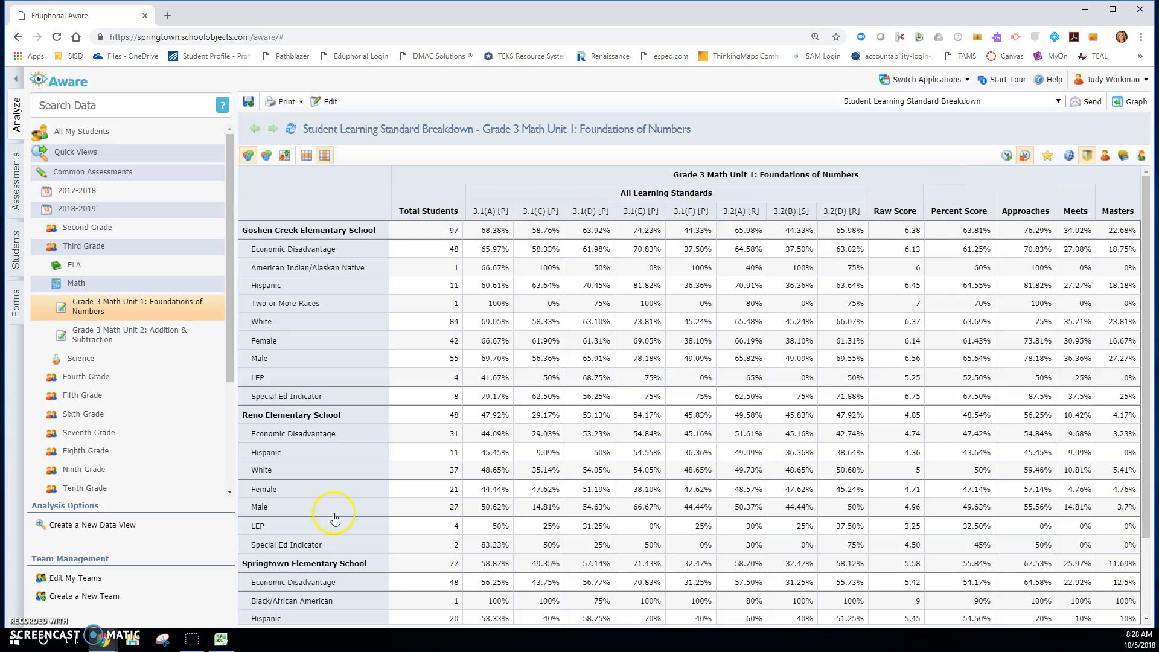
{"action": "double_click", "coordinate": [296, 566]}
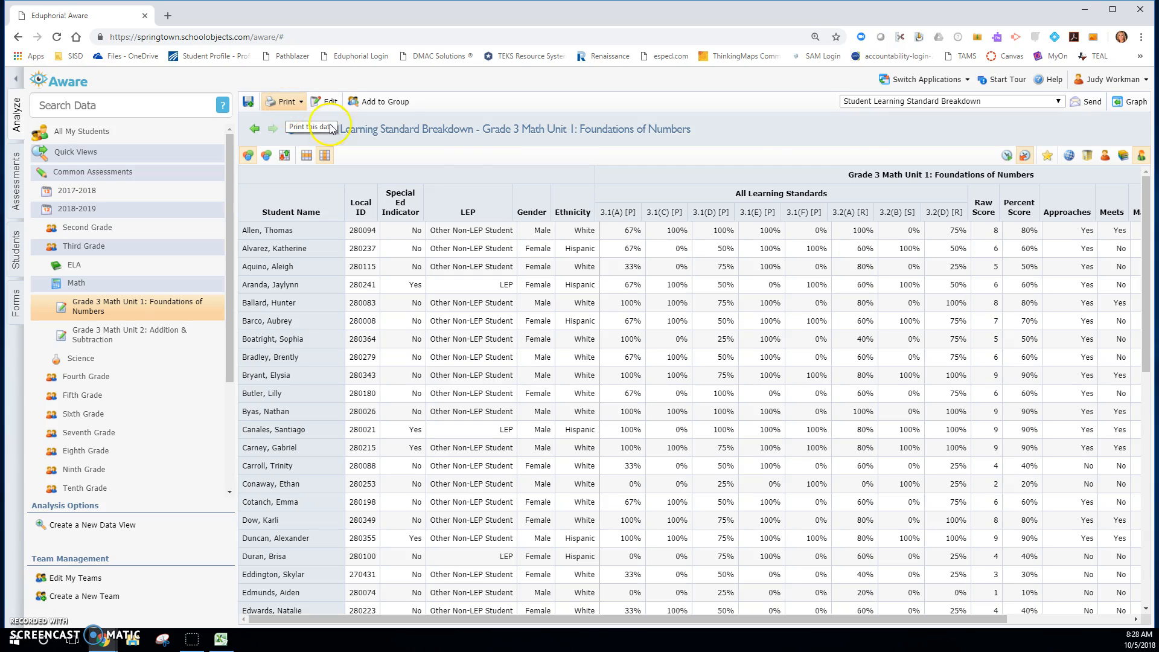
Switch the data view to Student Individual Responses and go to the second page of campus results.
{"action": "left_click", "coordinate": [1023, 101]}
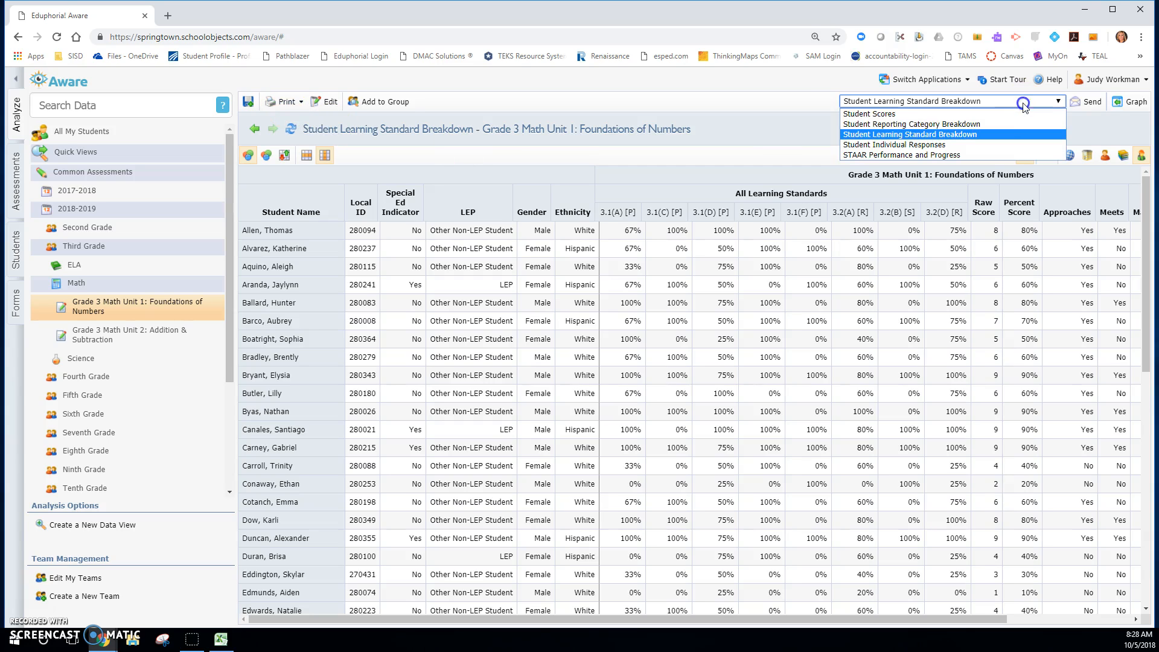
{"action": "left_click", "coordinate": [969, 153]}
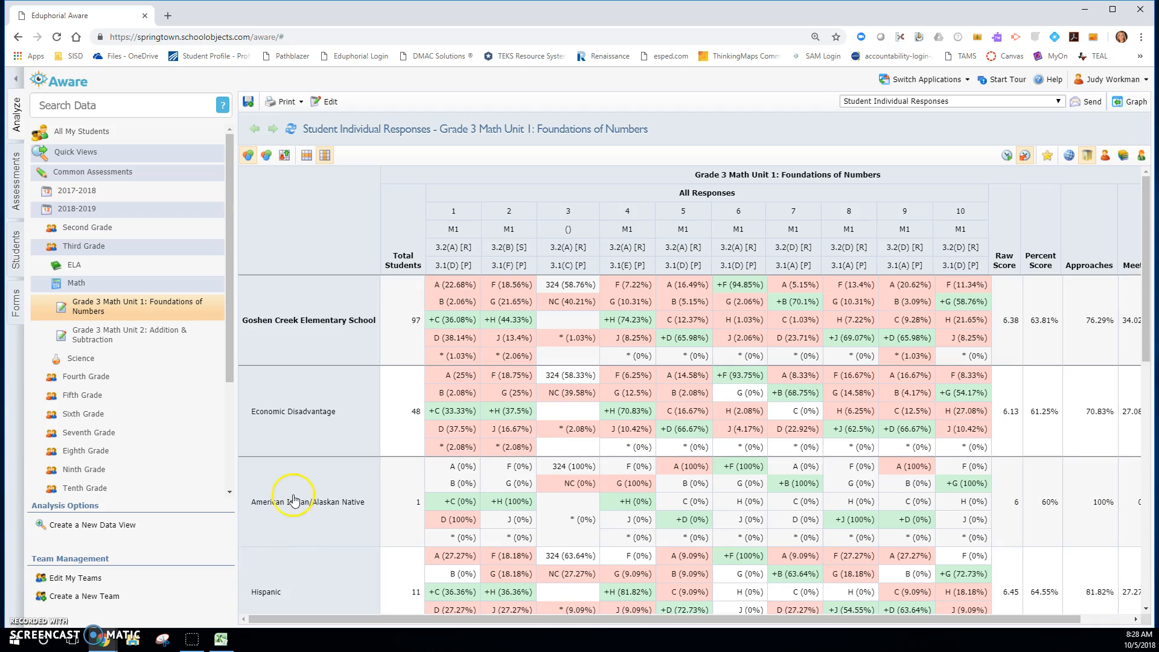
{"action": "scroll", "coordinate": [294, 500], "scroll_direction": "down", "scroll_amount": 10}
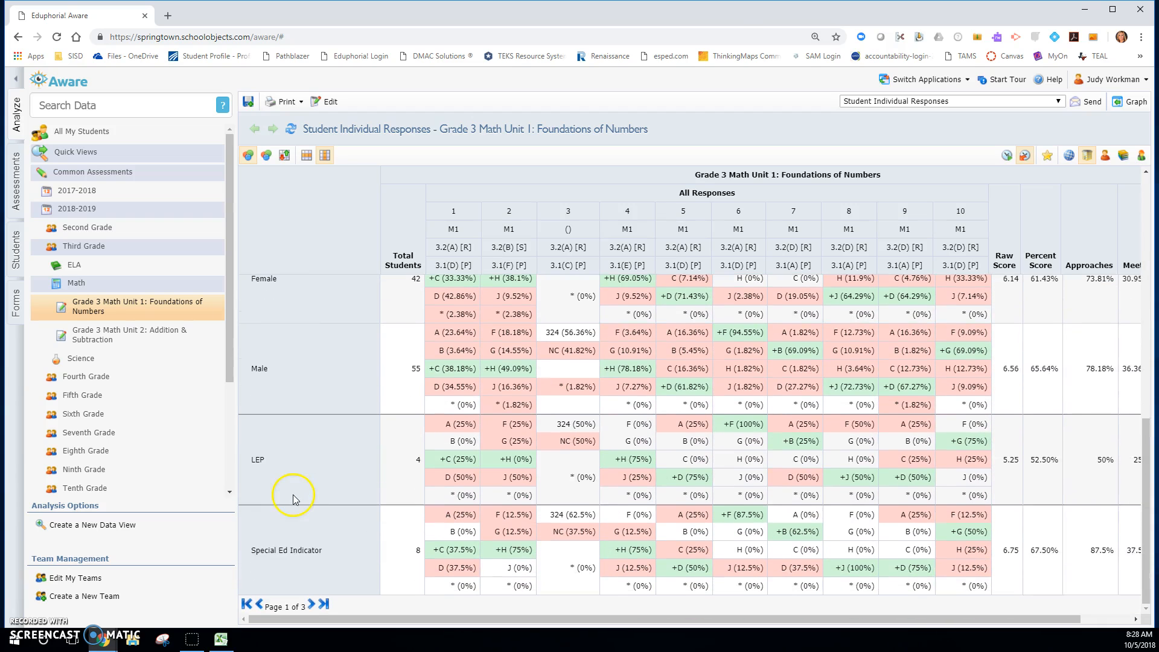
{"action": "left_click", "coordinate": [311, 605]}
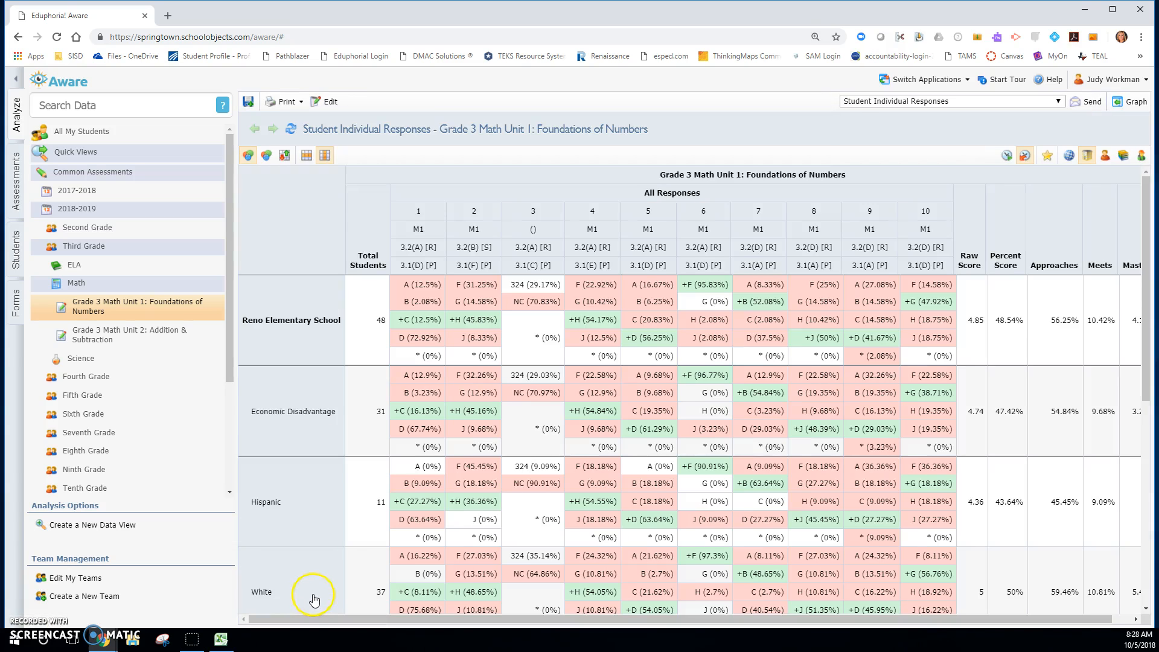